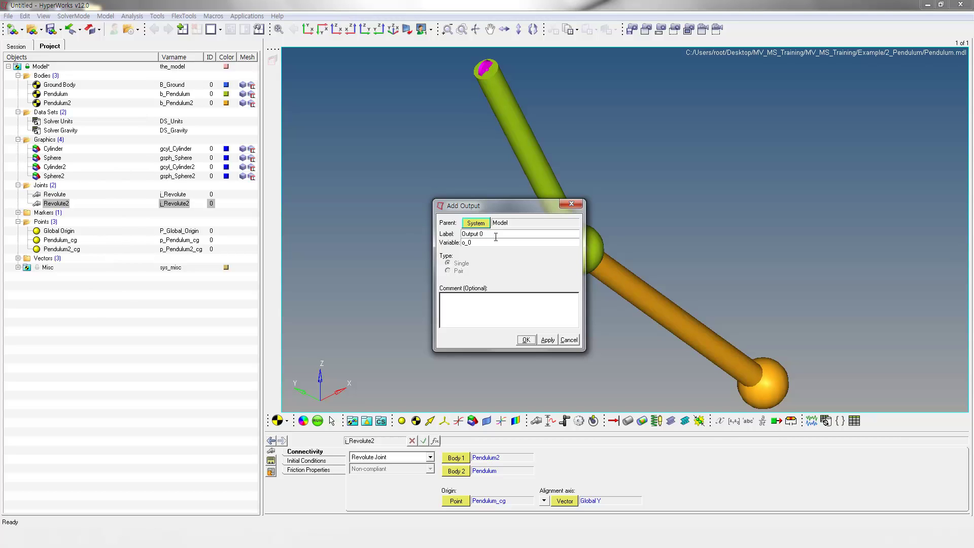
Step: Create an output labelled Pendu_Angular_Disp_F7 with the variable name o_Pendu_Angular_Disp_F7
triple_click(496, 235)
type("Pendu_Angular_Disp_F7")
left_click_drag(532, 232, 443, 233)
key("ctrl+c")
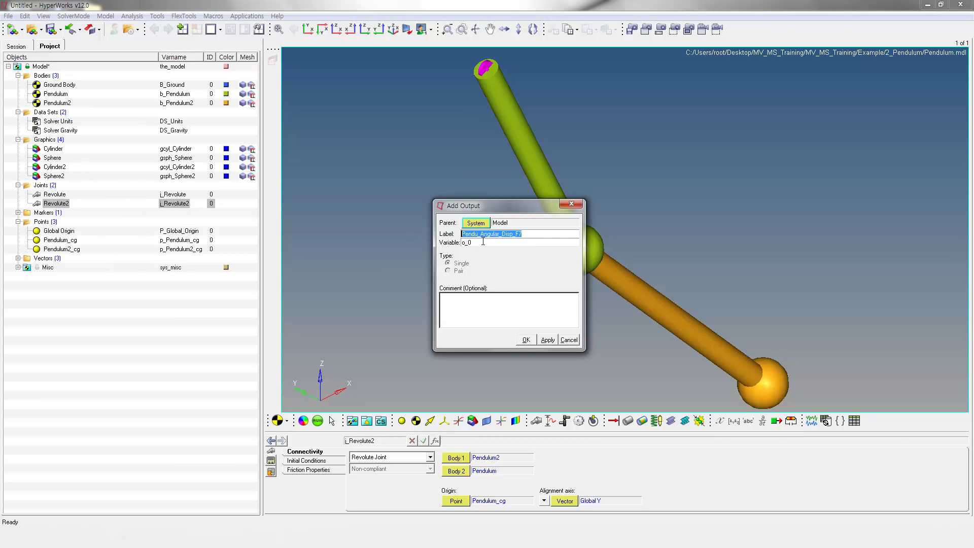
left_click_drag(468, 242, 493, 246)
key("ctrl+v")
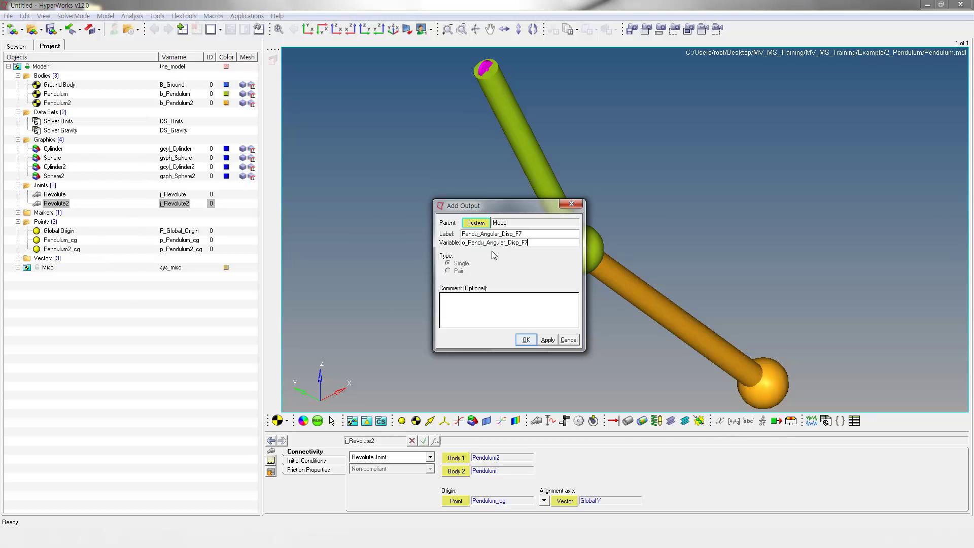
left_click(525, 340)
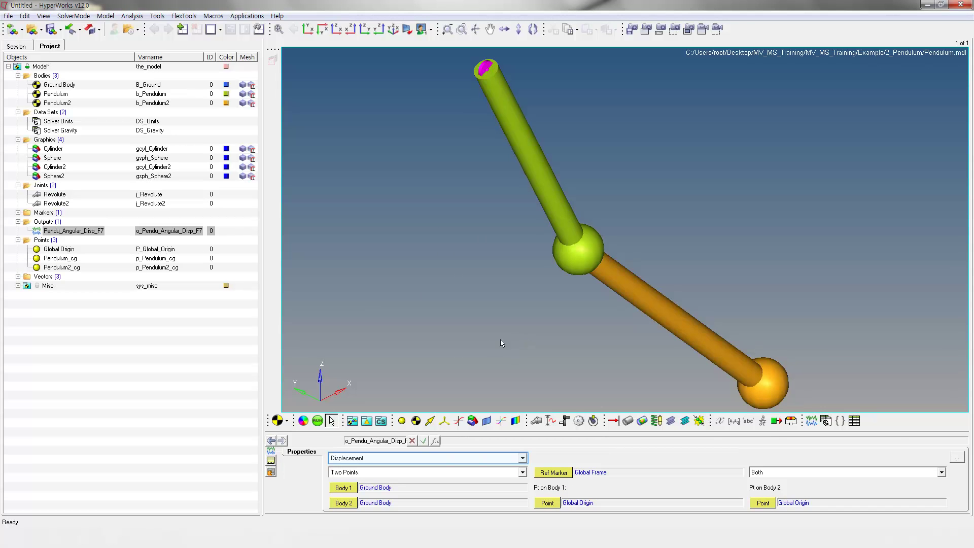
Step: Change the new output's type to Expressions and replace its F7 expression with the AY motion function
left_click(425, 459)
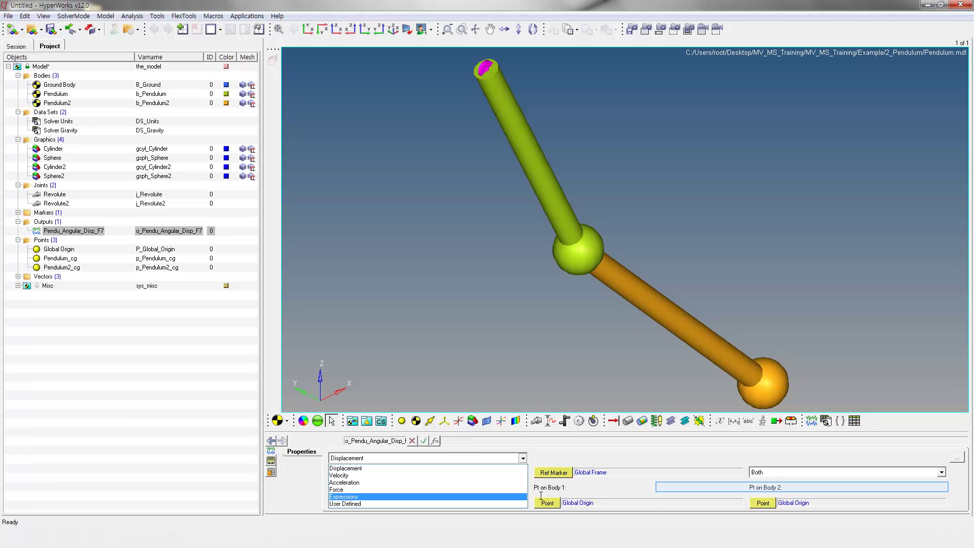
key("Return")
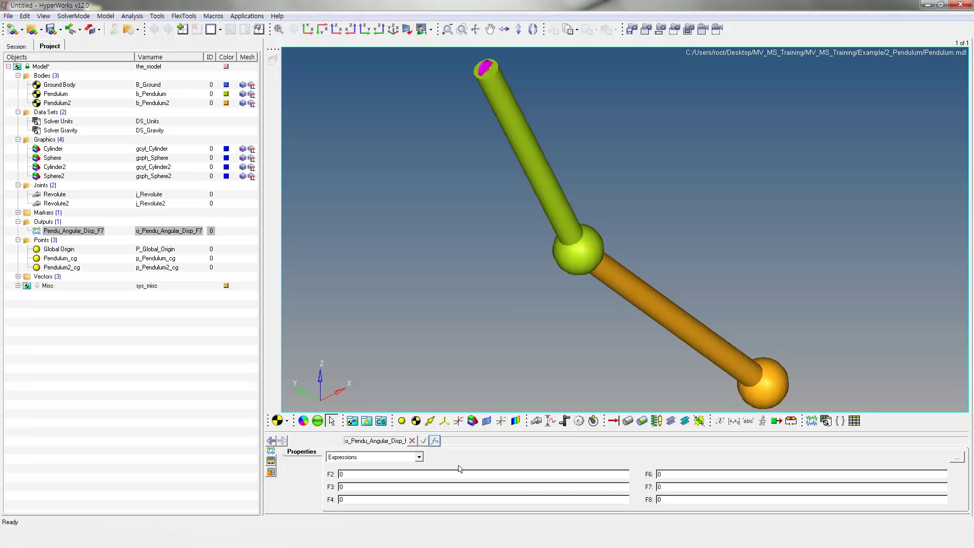
left_click(436, 441)
left_click(436, 441)
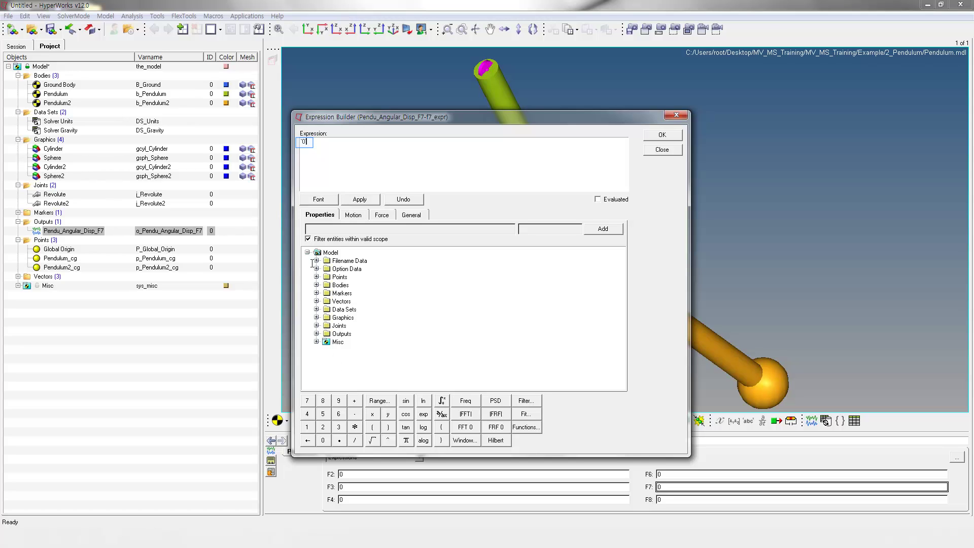
key("BackSpace")
left_click(360, 215)
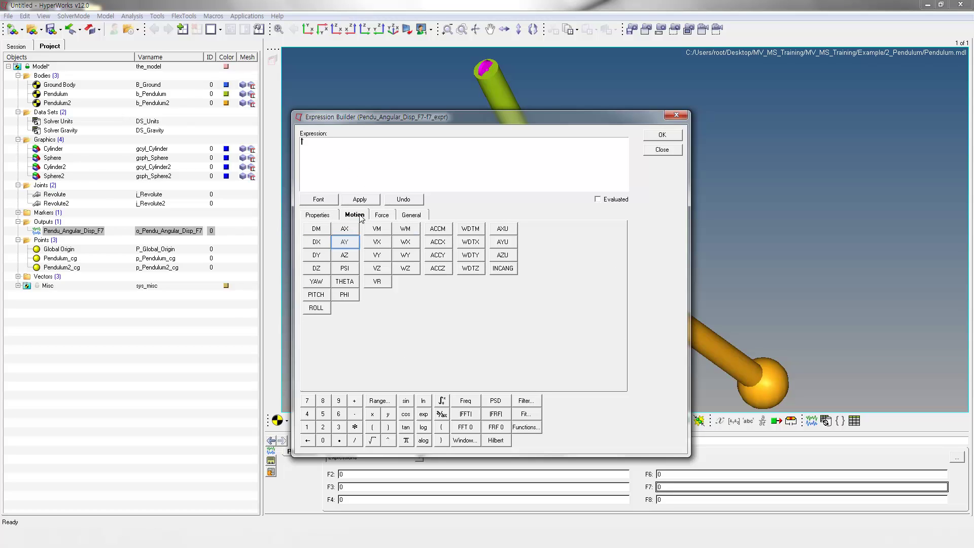
left_click(354, 244)
Step: Insert the idstring of the Pendulum body's CM marker (b_Pendulum.cm.idstring) as the AY argument and accept the F7 expression
left_click(327, 217)
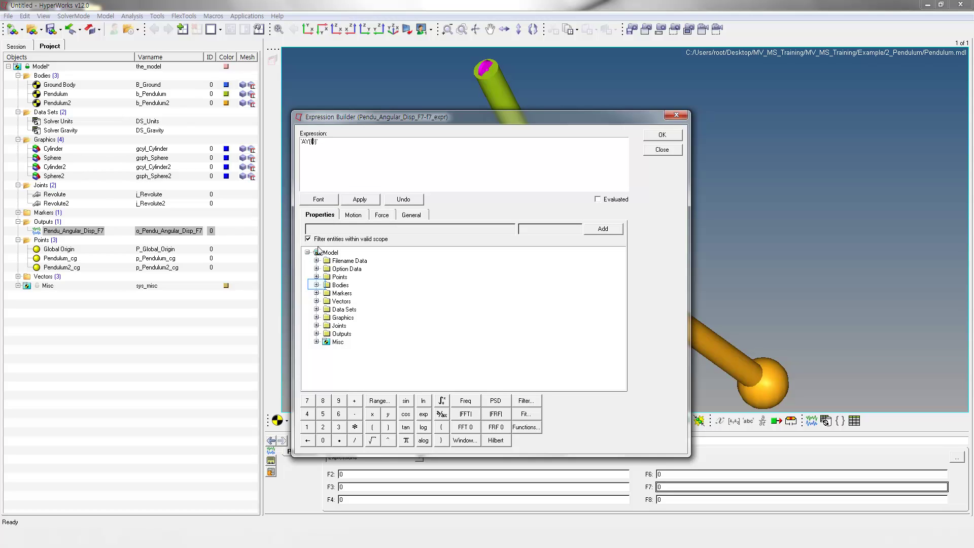
left_click(316, 285)
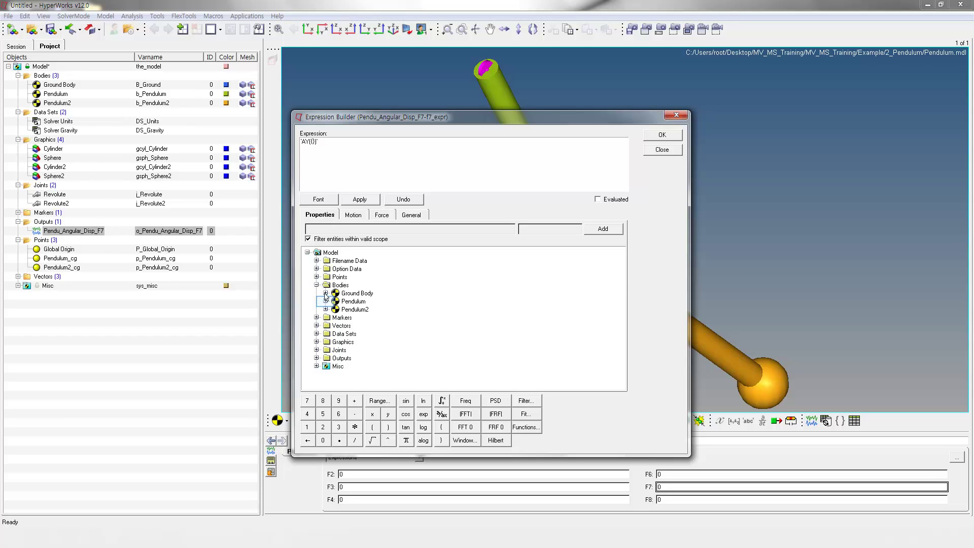
left_click(325, 302)
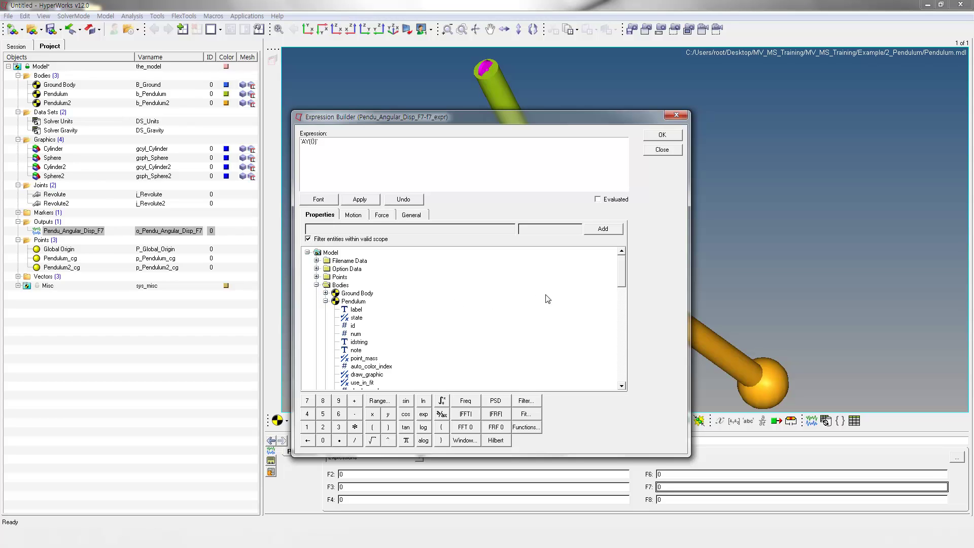
left_click_drag(622, 277, 621, 294)
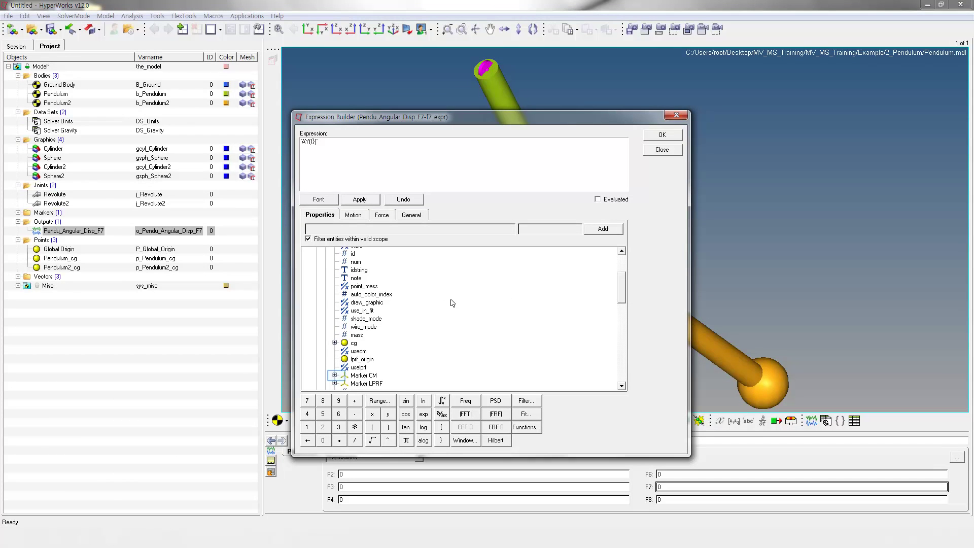
left_click(335, 375)
left_click_drag(621, 290, 621, 302)
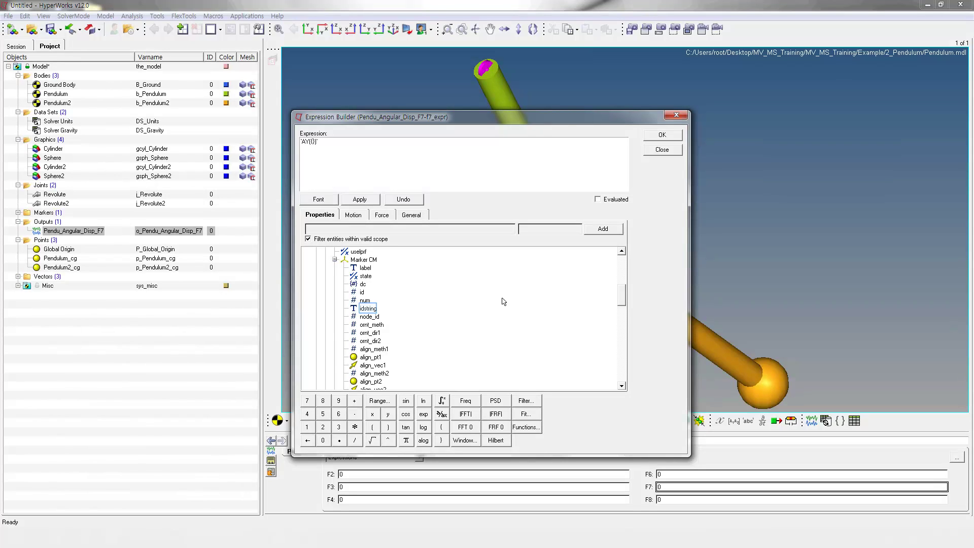
left_click(368, 309)
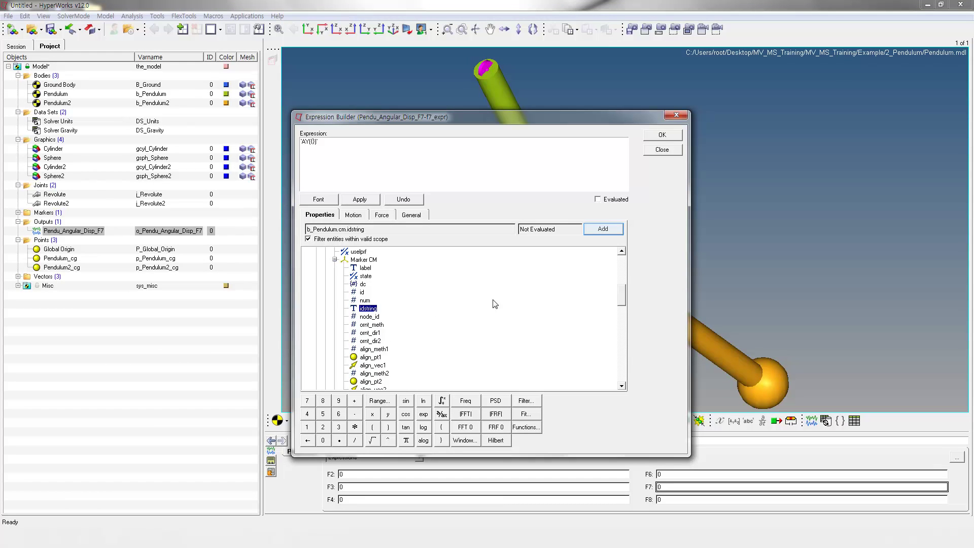
left_click(593, 231)
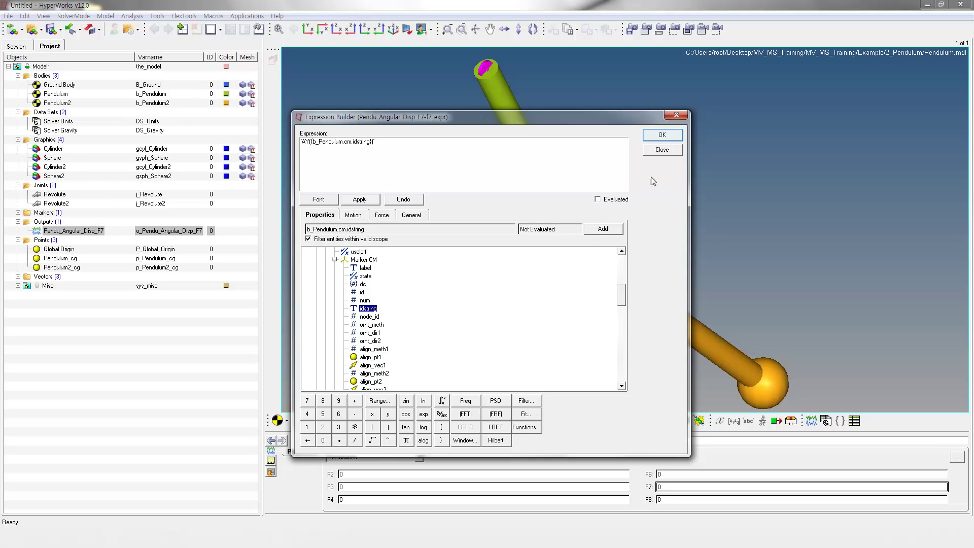
left_click(662, 135)
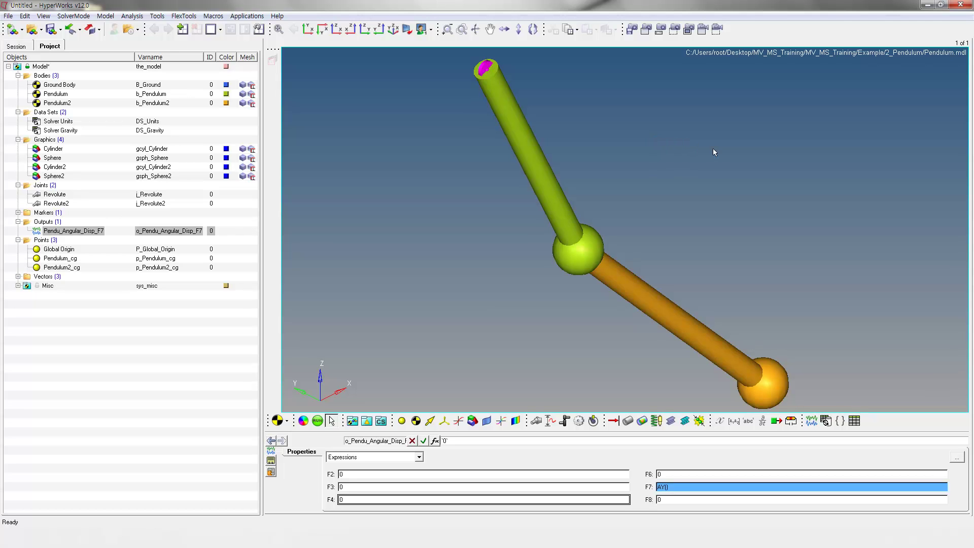
Step: Create a second output labelled Pendu2_Angular_Disp_F7 with the variable name o_Pendu2_Angular_Disp_F7
left_click(810, 421)
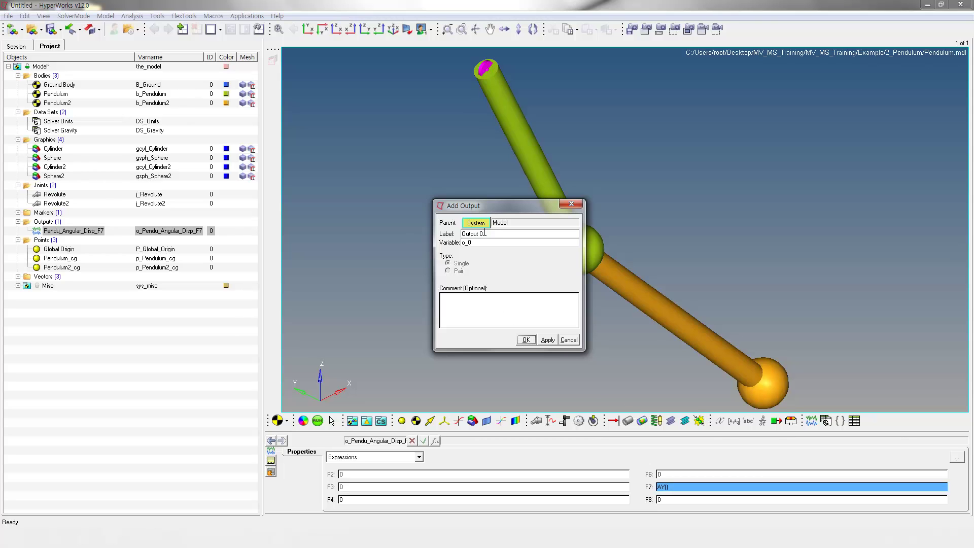
left_click_drag(485, 234, 448, 234)
type("Pendu2_An")
type("gu")
type(";ar")
key("BackSpace")
key("BackSpace")
key("BackSpace")
type("lar_Disp_F7")
left_click_drag(530, 231, 452, 232)
key("ctrl+c")
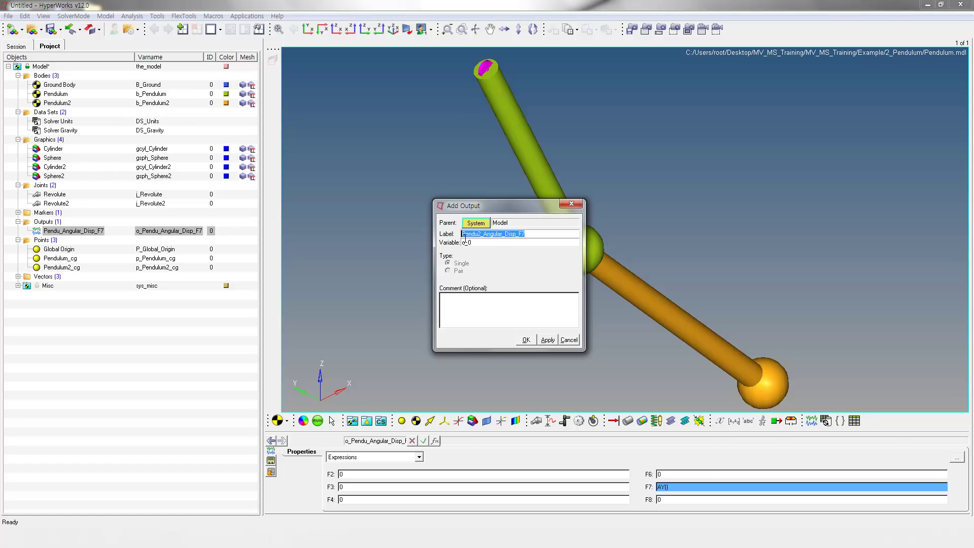
left_click_drag(467, 243, 486, 248)
key("ctrl+v")
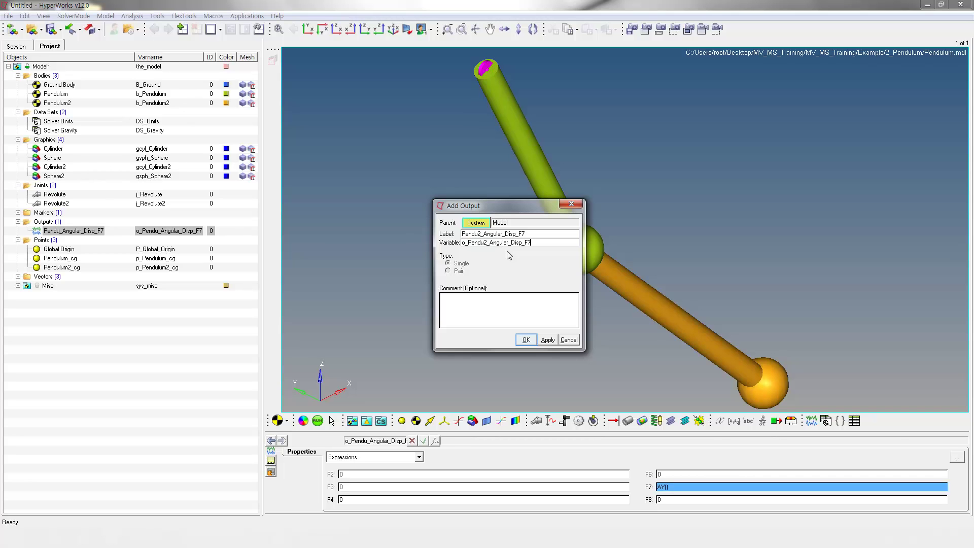
left_click(526, 340)
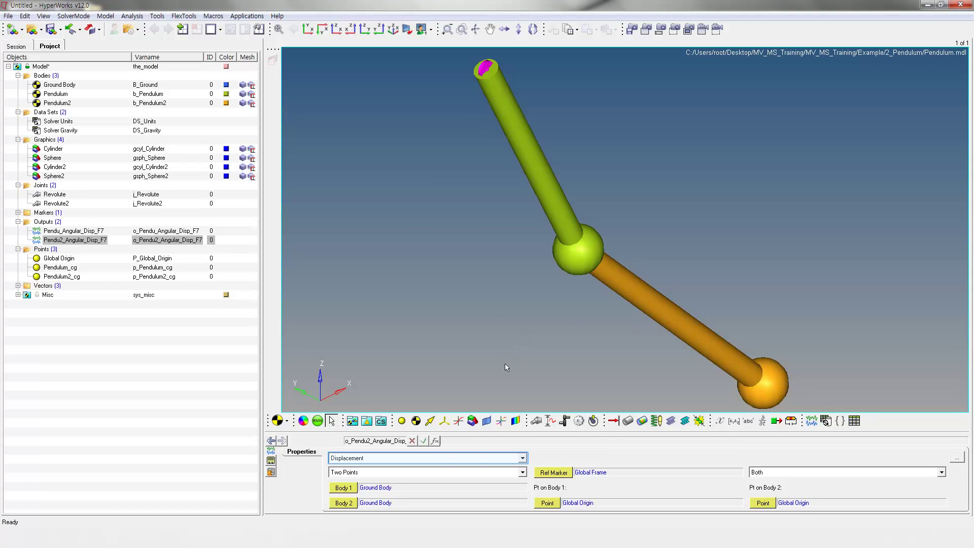
Step: Set the second output's type to Expressions and replace its F7 expression with the two-argument form AY({},{})
left_click(501, 458)
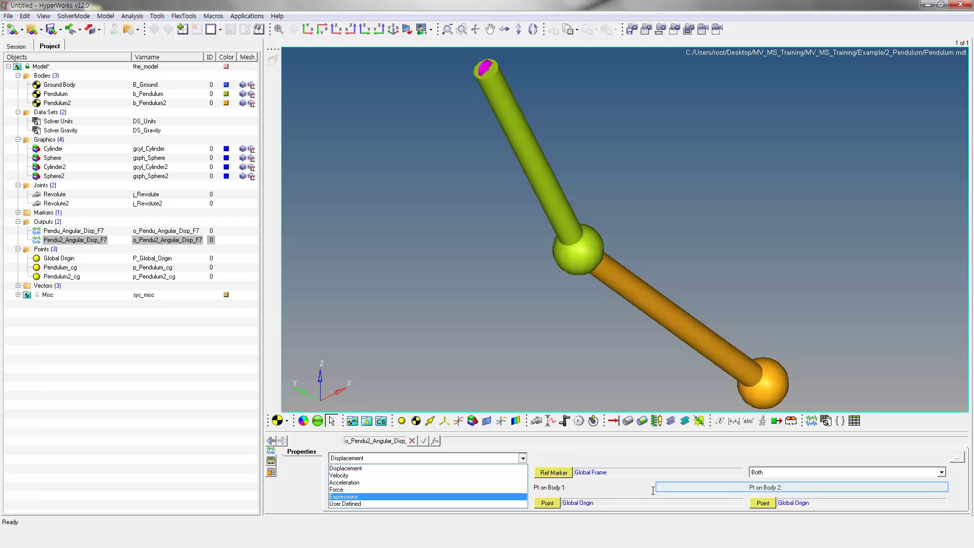
key("Return")
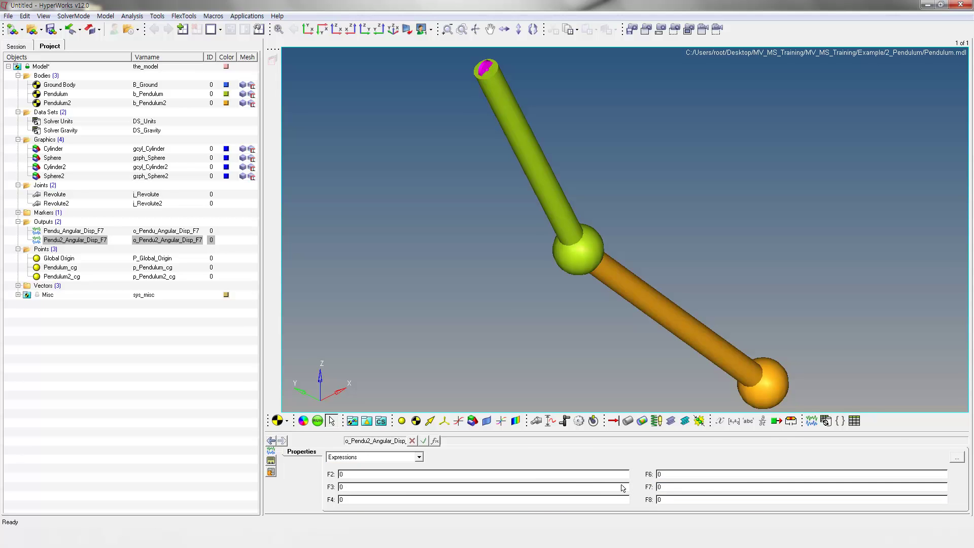
left_click(436, 441)
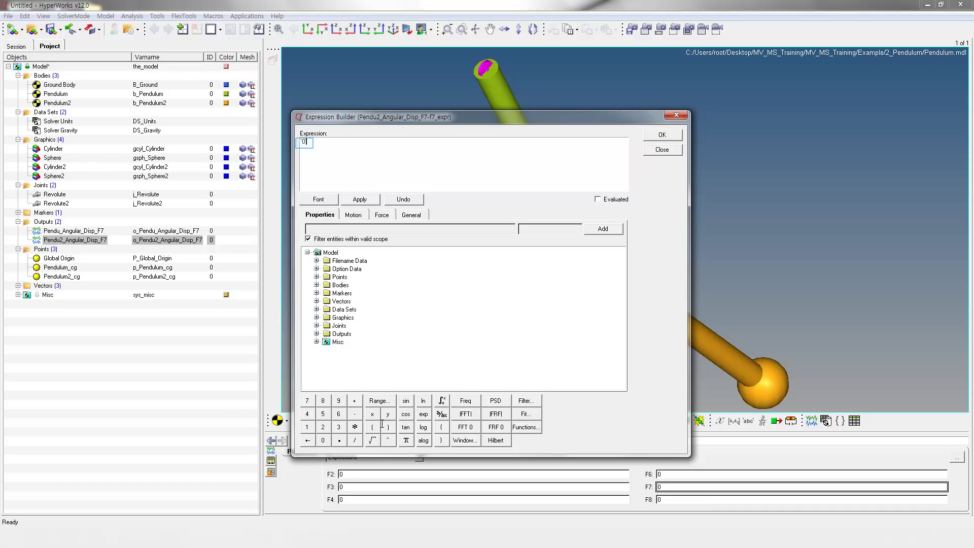
left_click(305, 144)
key("BackSpace")
key("BackSpace")
left_click(361, 217)
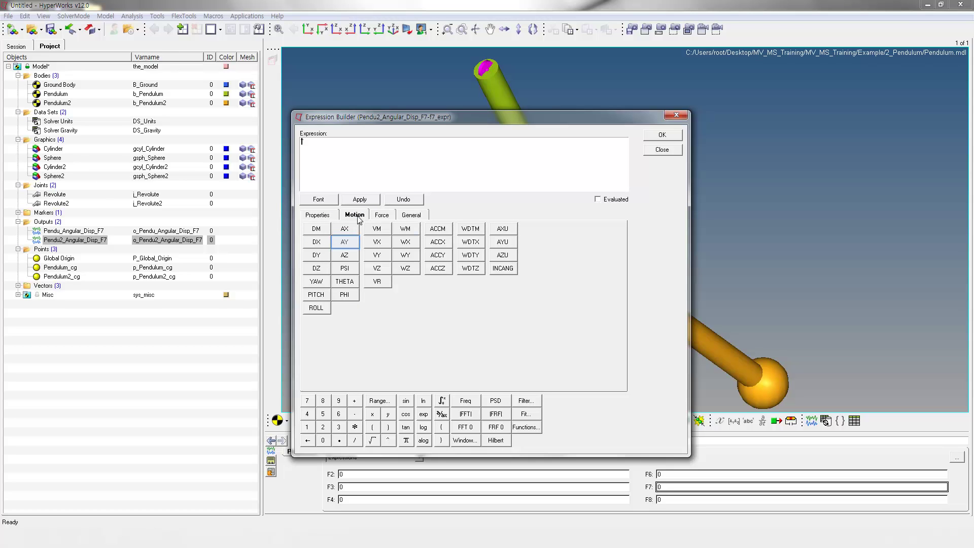
left_click(355, 243)
left_click(316, 141)
double_click(352, 171)
left_click(312, 143)
Step: Insert the idstring of Pendulum2's CM marker (b_Pendulum2.cm.idstring) as the first argument of AY
left_click(320, 217)
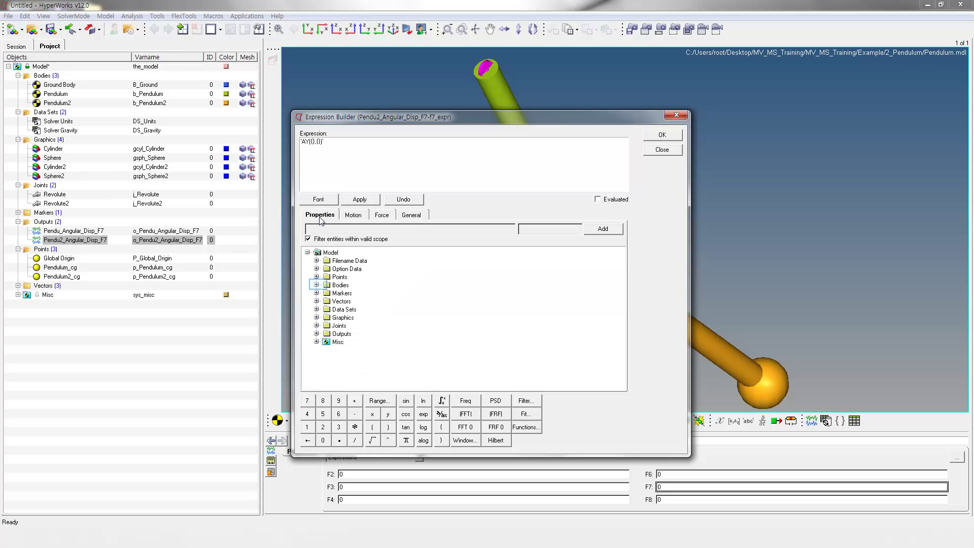
left_click(316, 285)
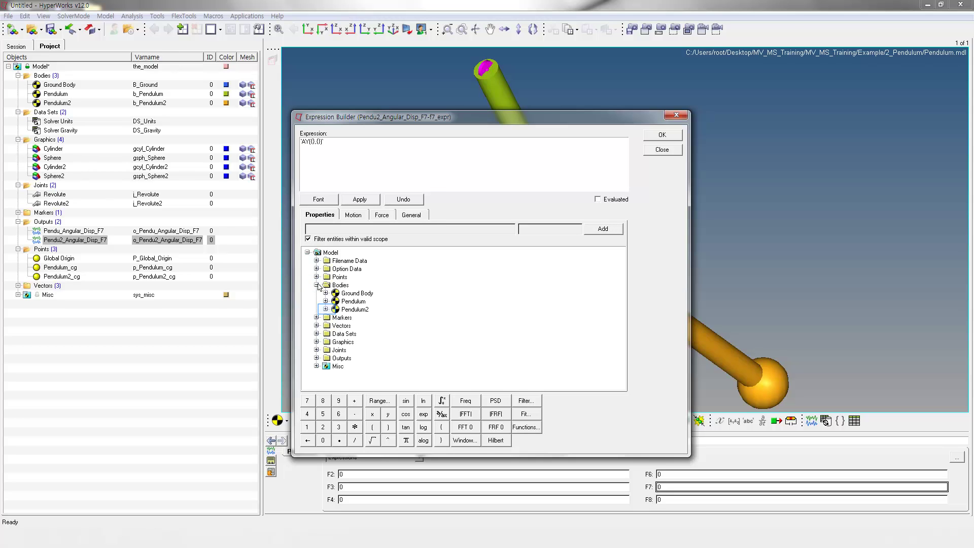
left_click(326, 309)
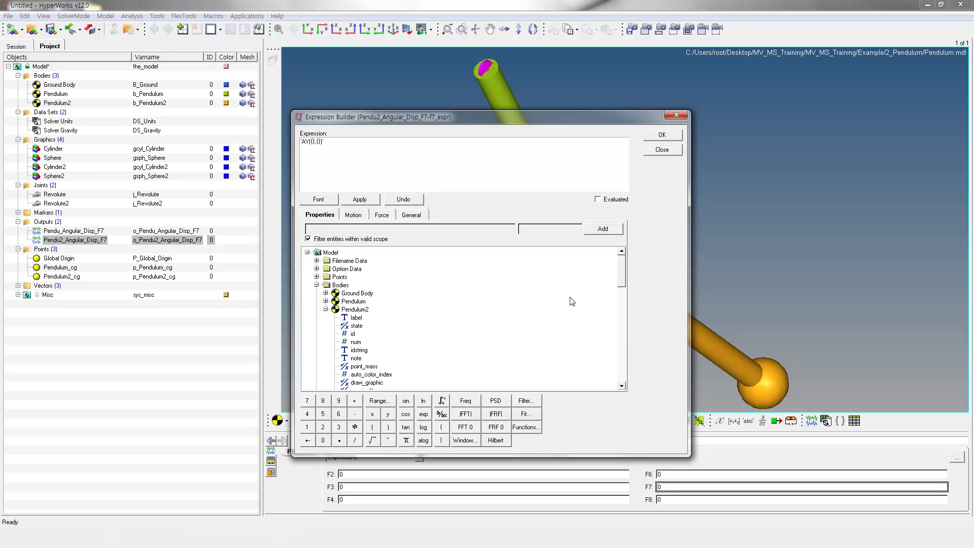
left_click_drag(623, 278, 622, 307)
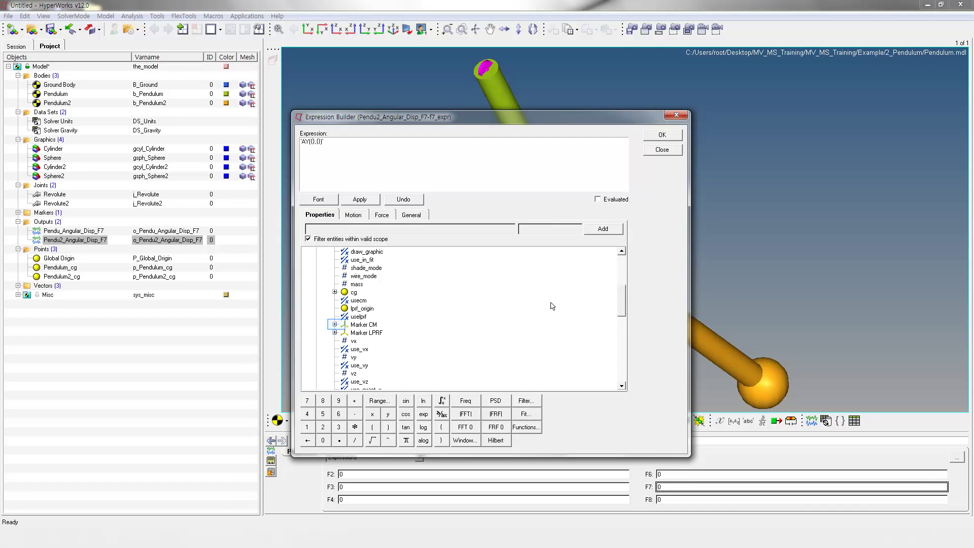
left_click(335, 325)
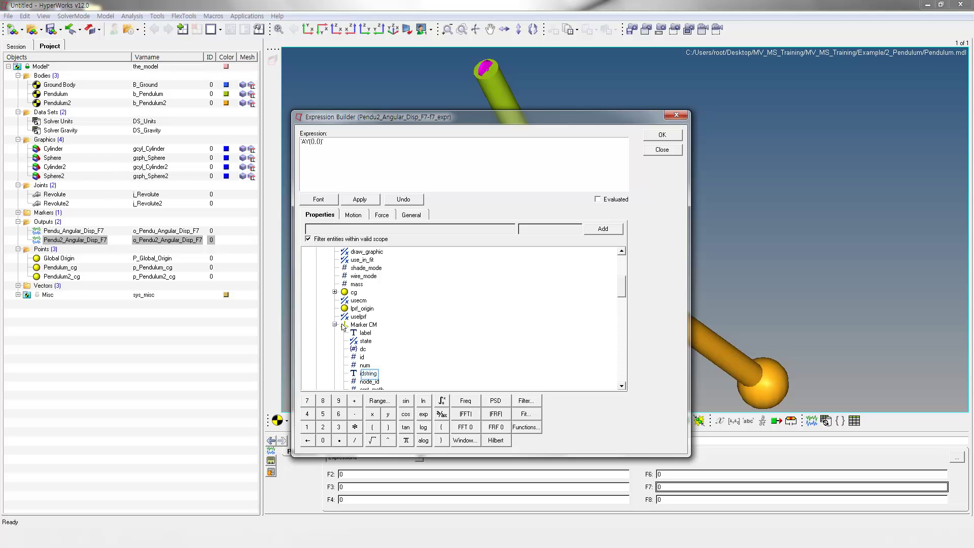
left_click(369, 374)
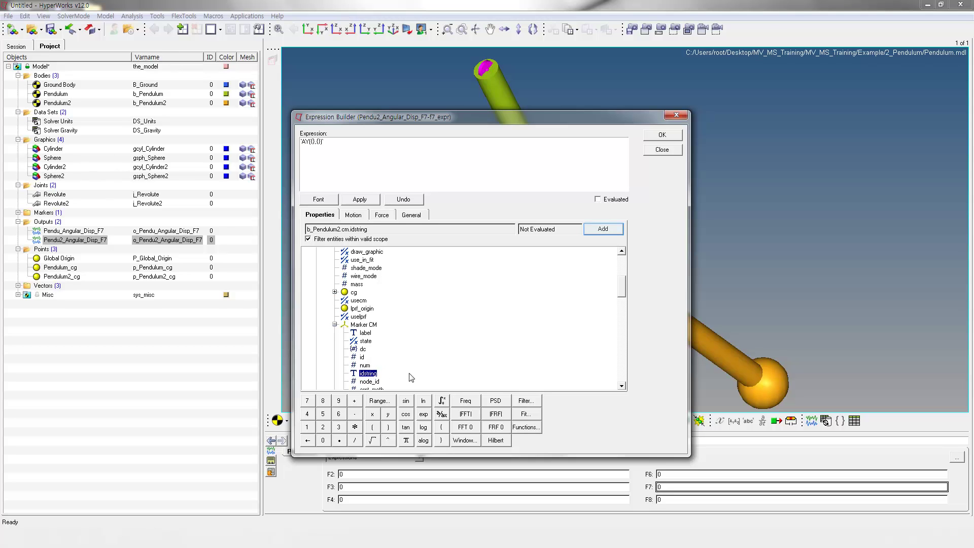
left_click(601, 230)
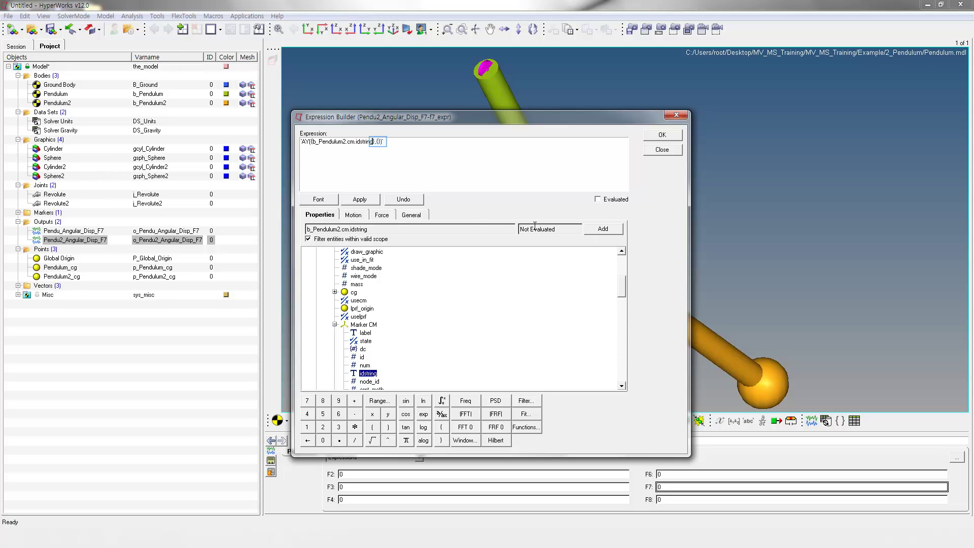
Step: Insert the idstring of the Pendulum body's CM marker (b_Pendulum.cm.idstring) as the second AY argument and accept the F7 expression
left_click(380, 142)
scroll(624, 292, "up", 5)
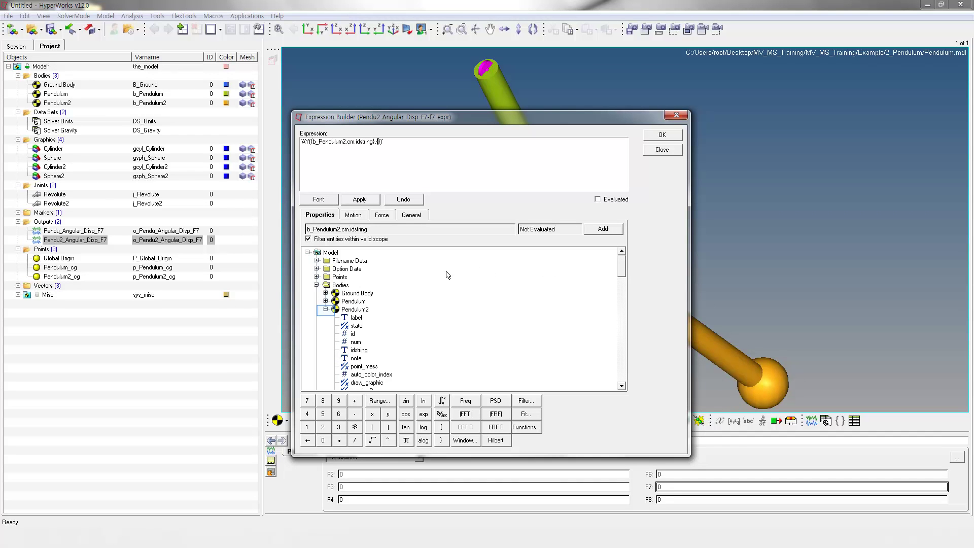
left_click(325, 309)
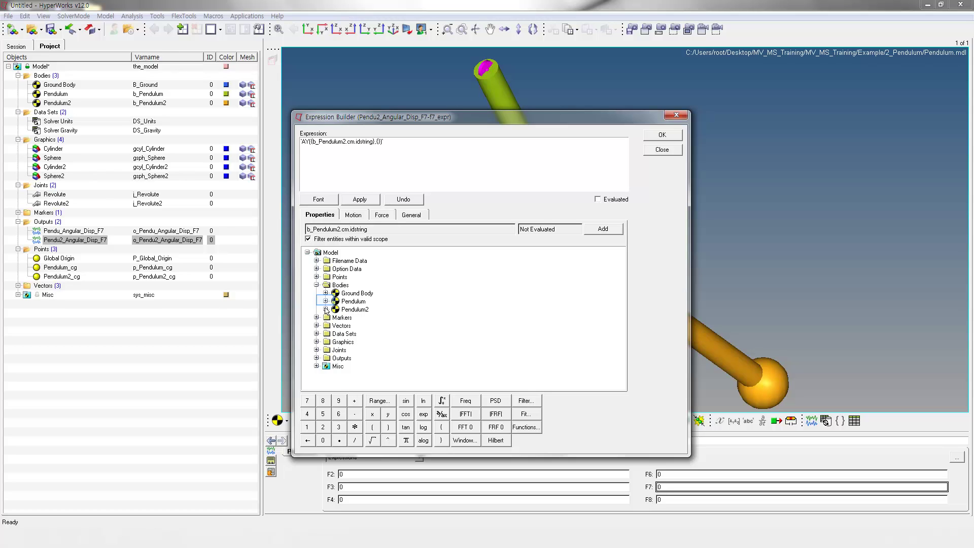
left_click(326, 301)
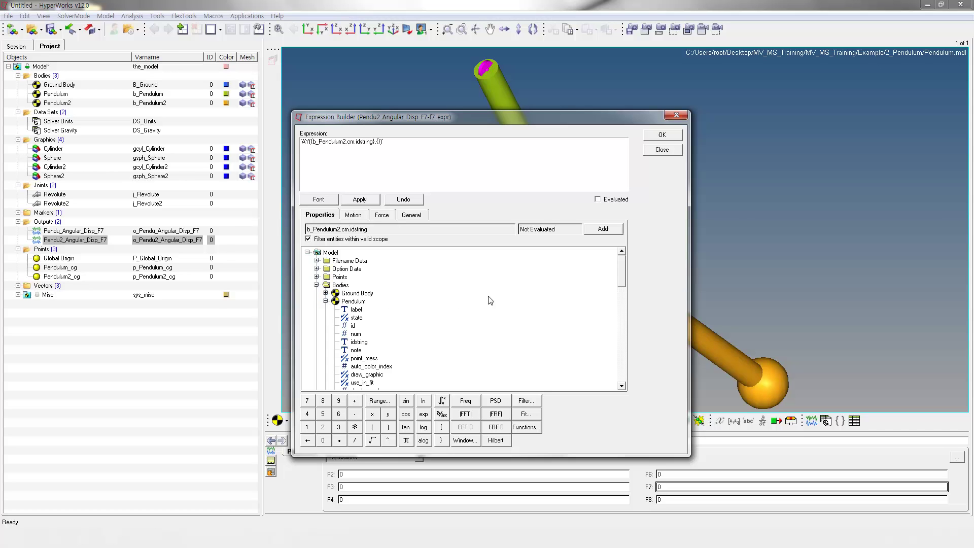
left_click_drag(620, 274, 540, 293)
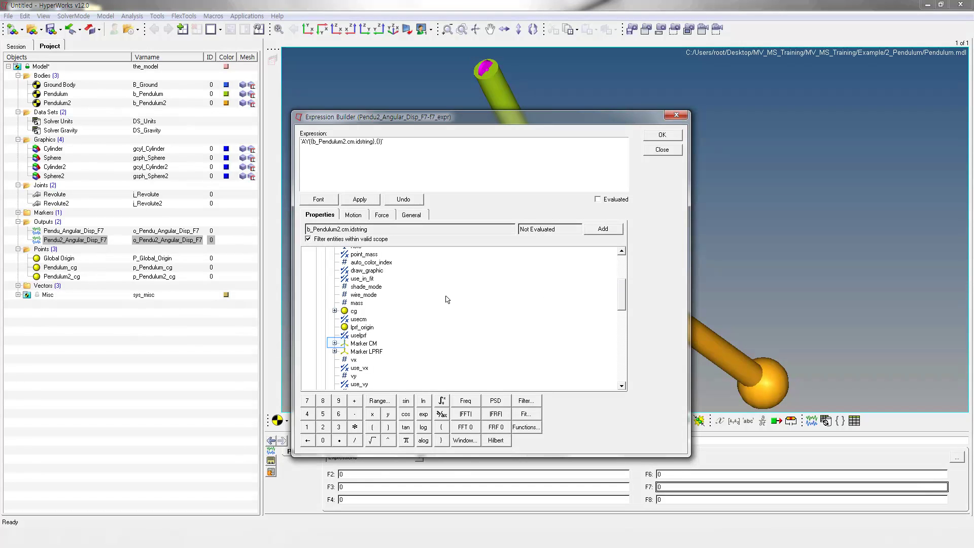
left_click(336, 344)
left_click(372, 349)
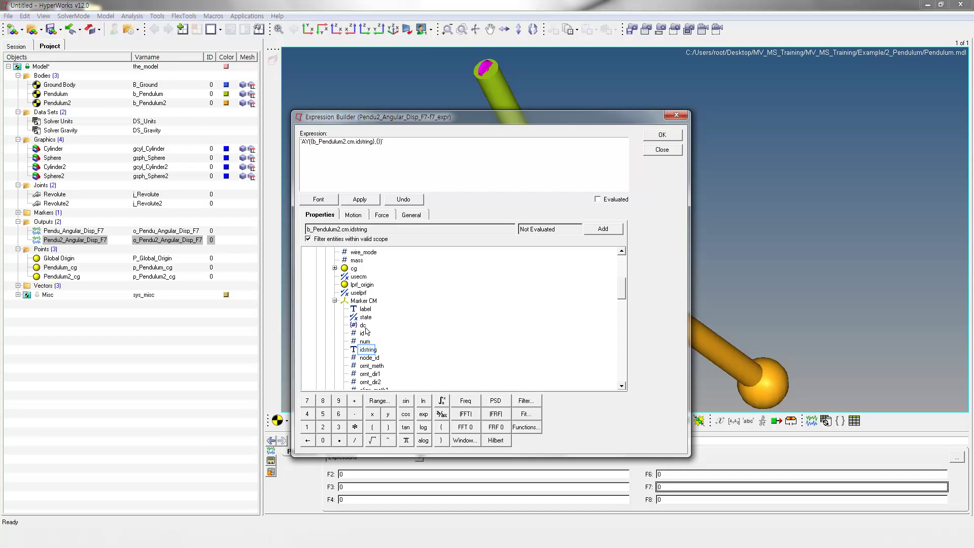
left_click(367, 351)
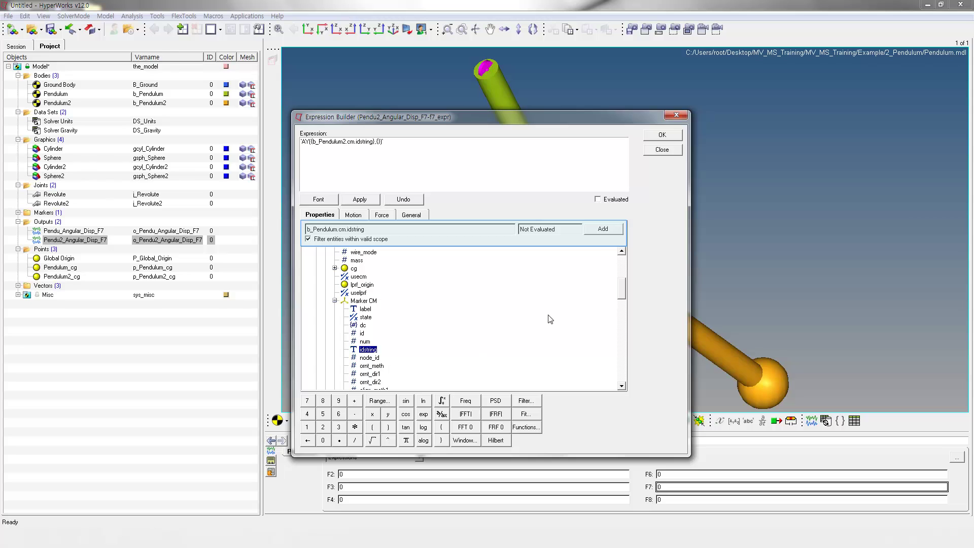
left_click(603, 229)
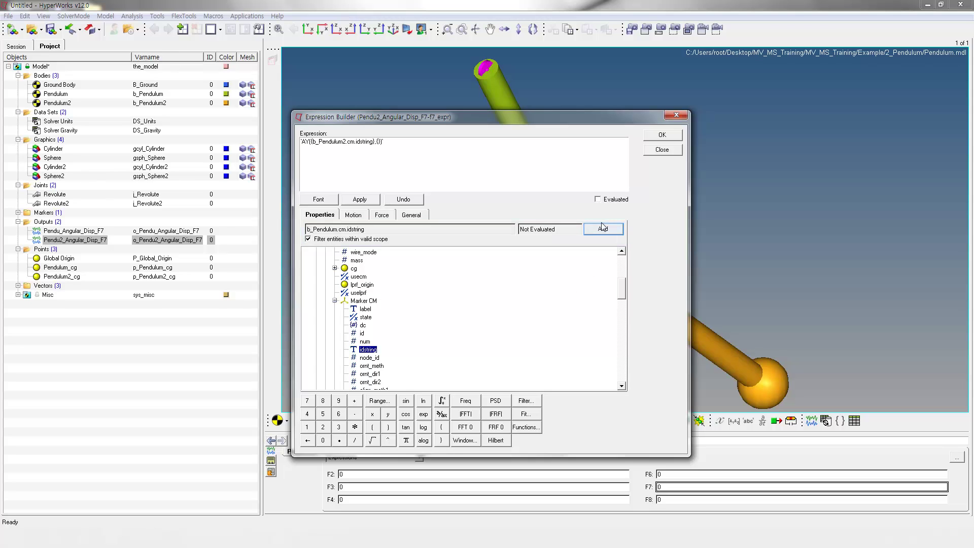
left_click(603, 229)
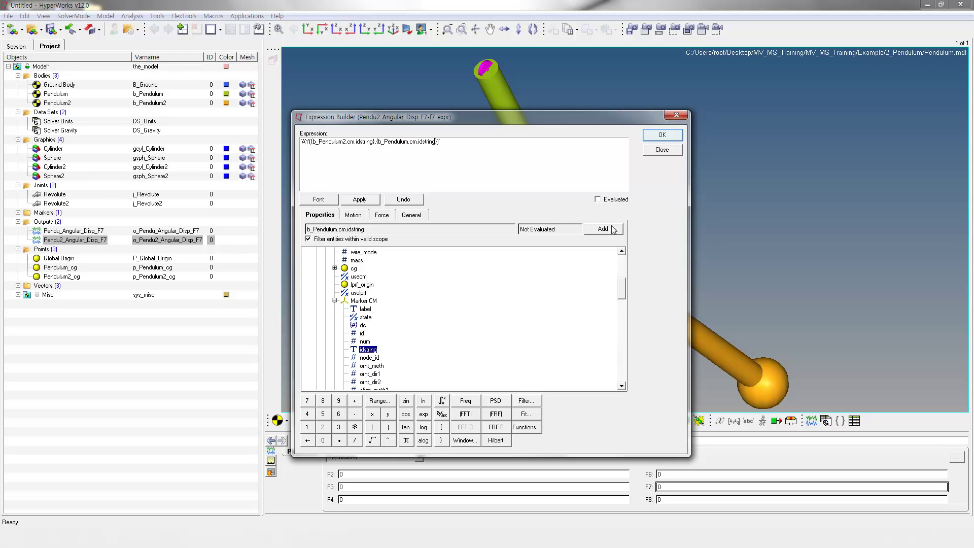
left_click(657, 136)
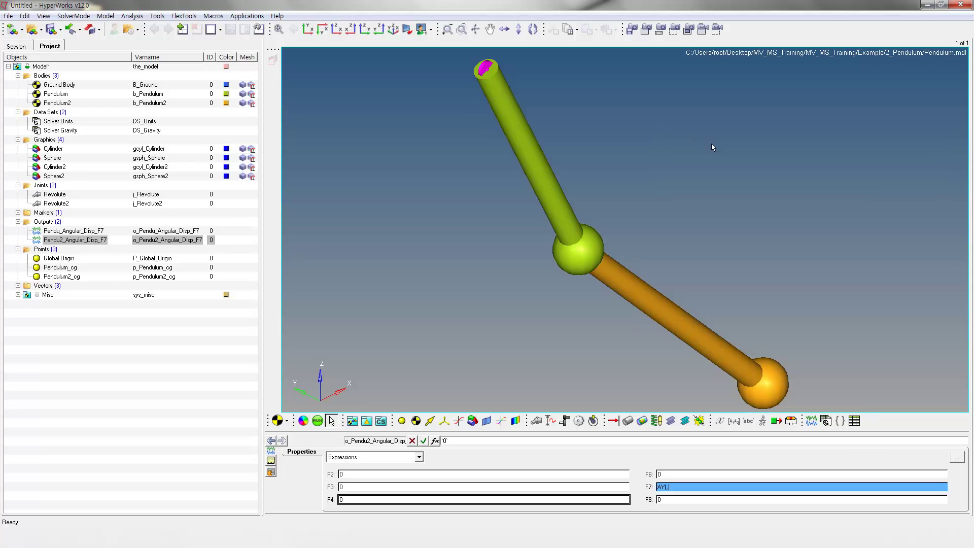
Step: Create a third output labelled Pendu_Anlgular_Vel_F7 with the variable name o_Pendu_Anlgular_Vel_F7
left_click(812, 421)
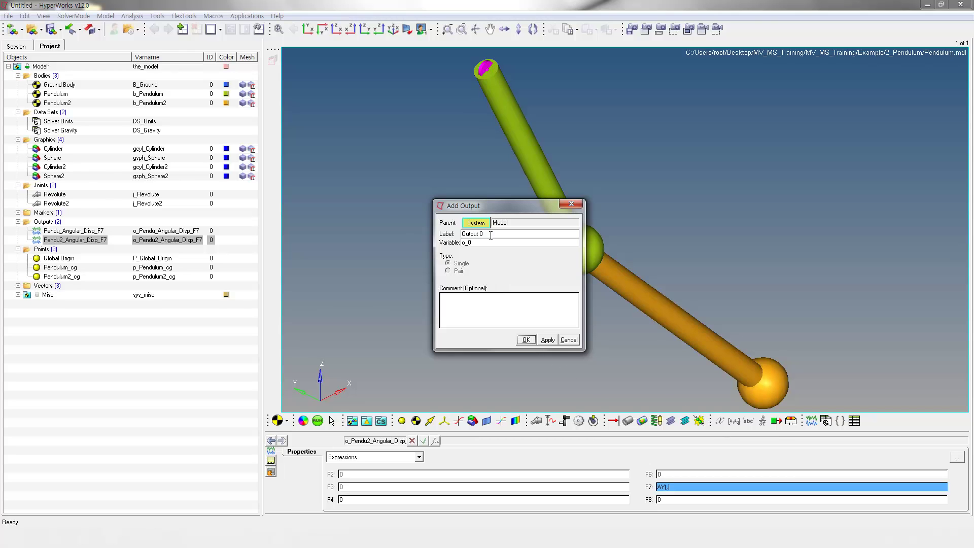
left_click_drag(487, 234, 447, 237)
type("Pendu_Anlgular_Vel_F7")
left_click_drag(526, 231, 458, 231)
key("ctrl+c")
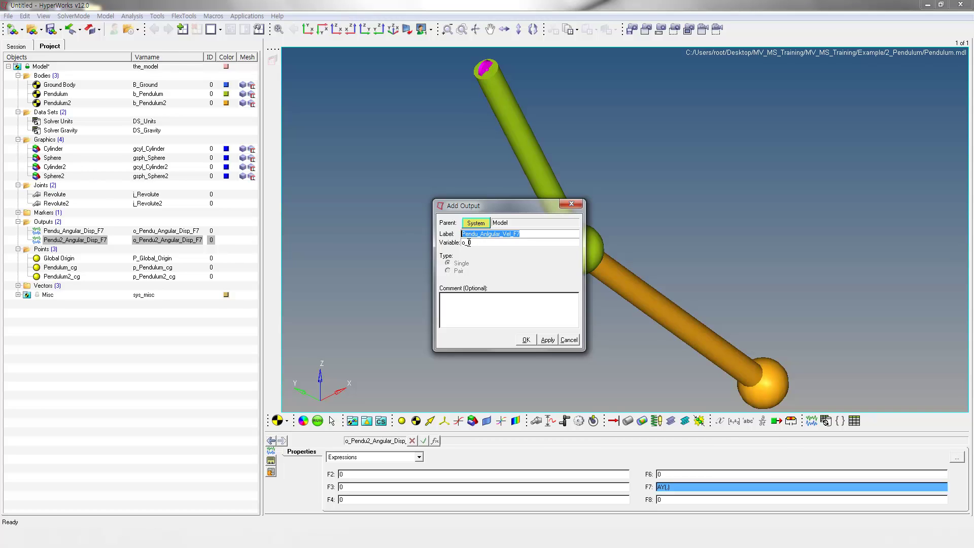
left_click_drag(469, 243, 494, 253)
key("ctrl+v")
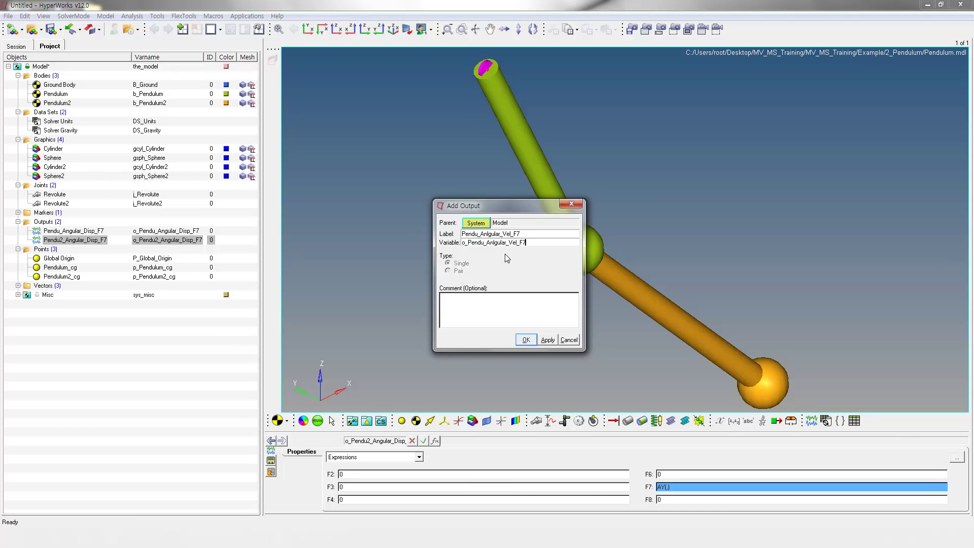
left_click(525, 339)
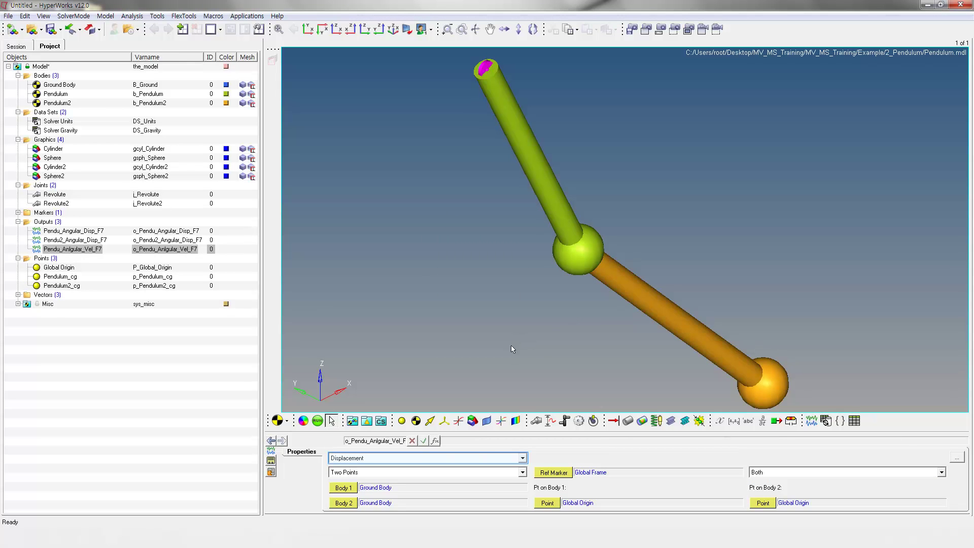
Step: Set the third output's type to Expressions and replace its F7 expression with the angular velocity function WY({})
left_click(495, 459)
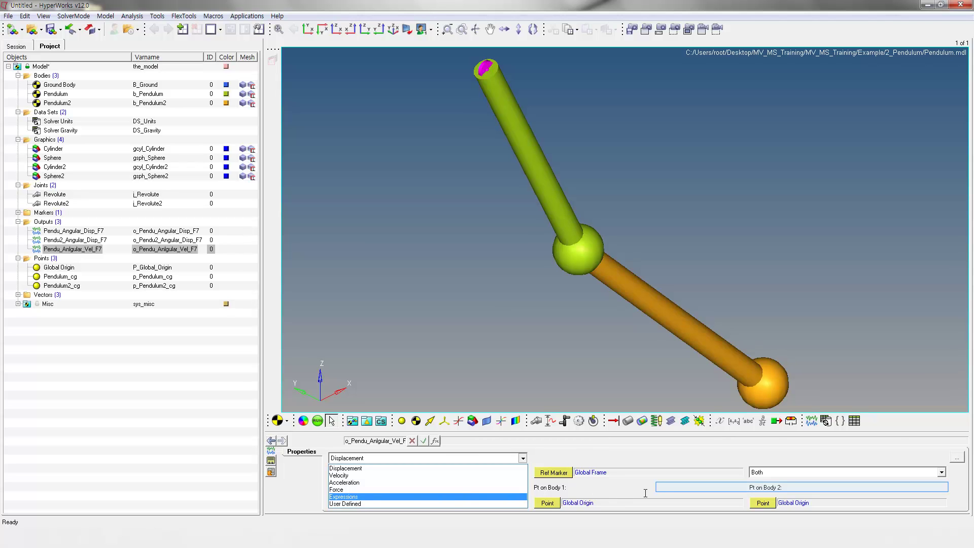
left_click(681, 488)
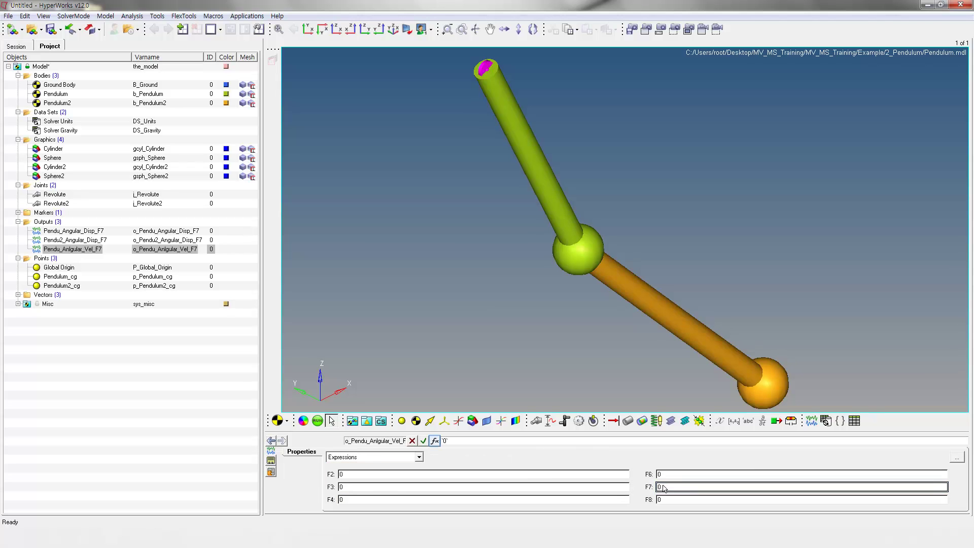
left_click(435, 441)
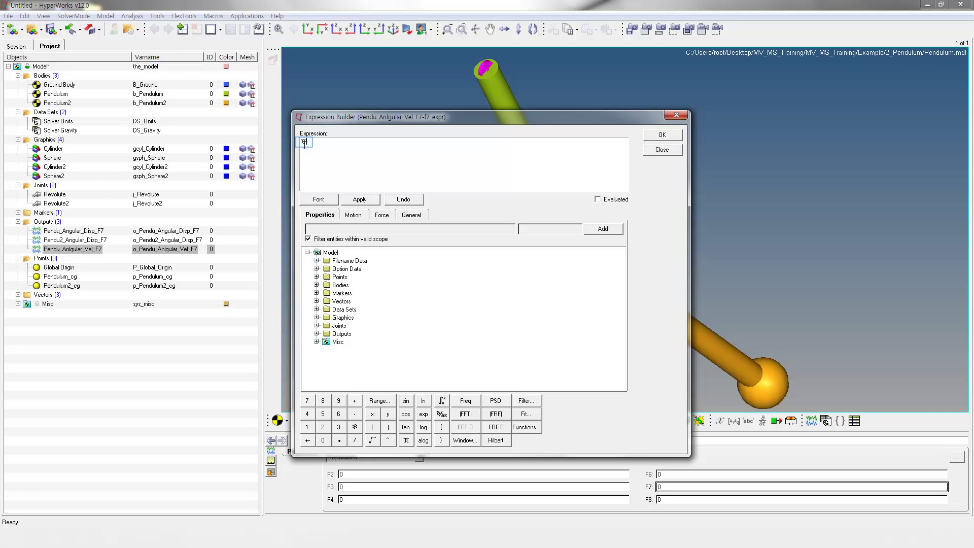
key("BackSpace")
type("``")
left_click(355, 216)
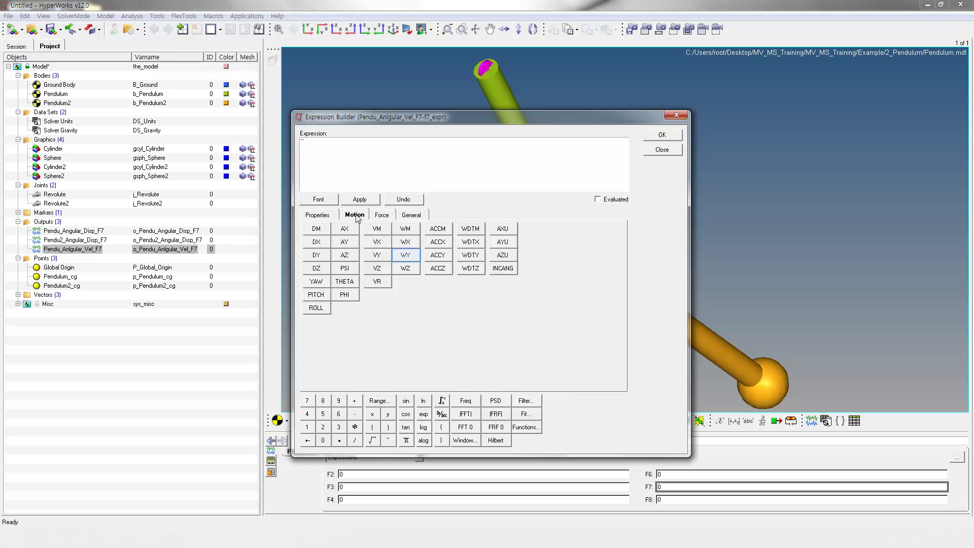
left_click(406, 257)
Step: Insert the idstring of the Pendulum body's CM marker (b_Pendulum.cm.idstring) as the WY argument and accept the F7 expression
left_click(325, 217)
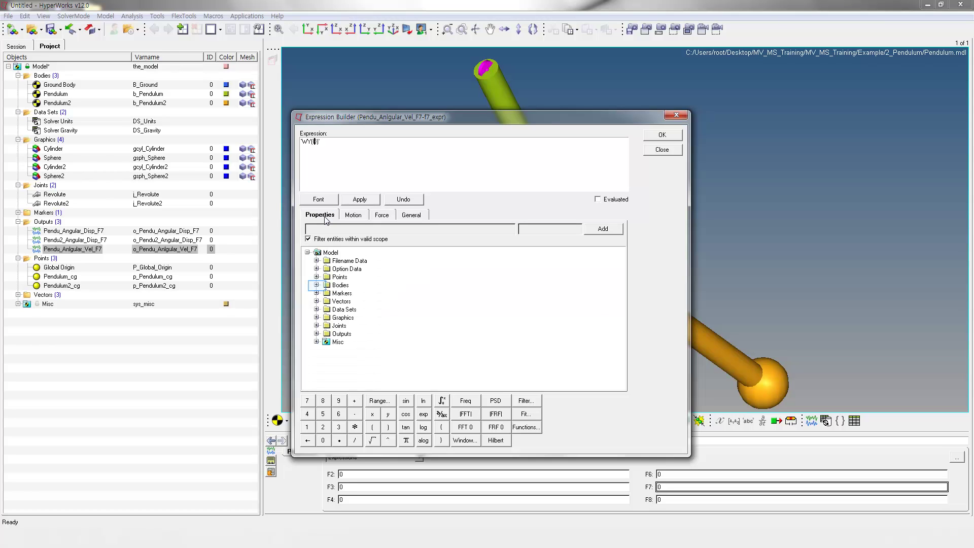
left_click(317, 285)
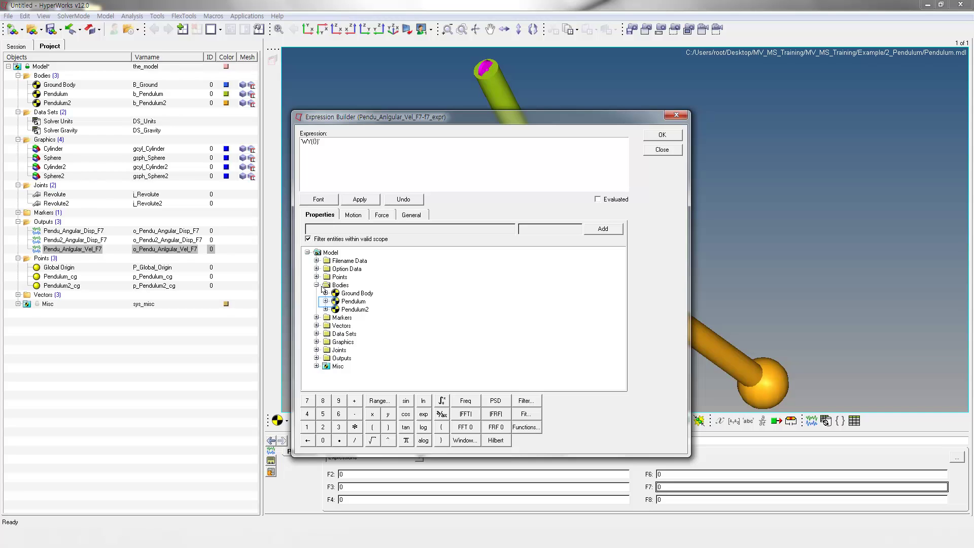
left_click(326, 301)
scroll(358, 365, "down", 2)
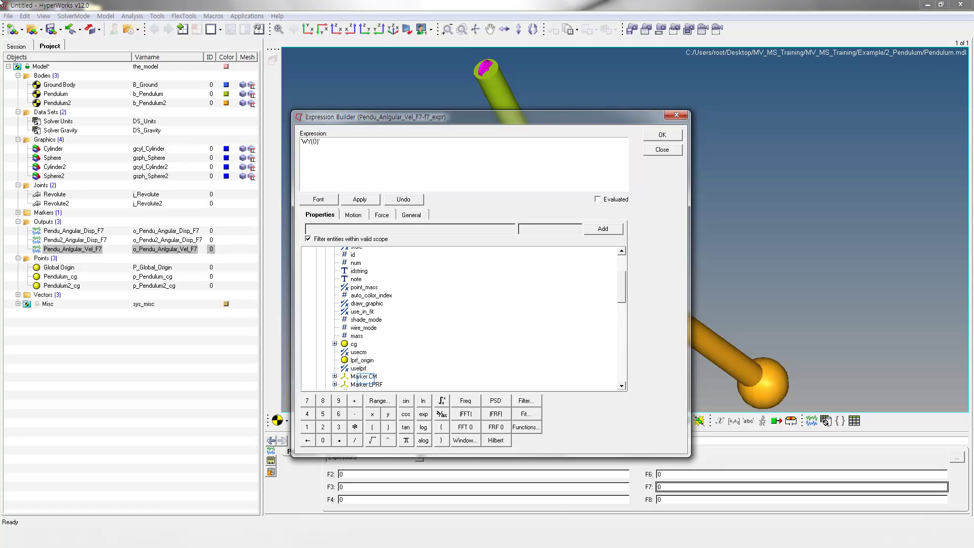
left_click(365, 378)
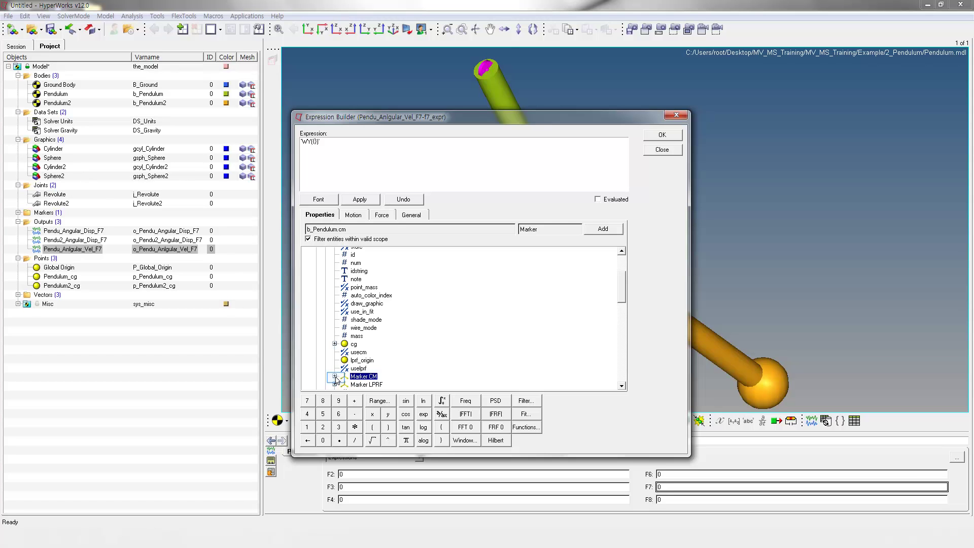
left_click(335, 376)
left_click(373, 369)
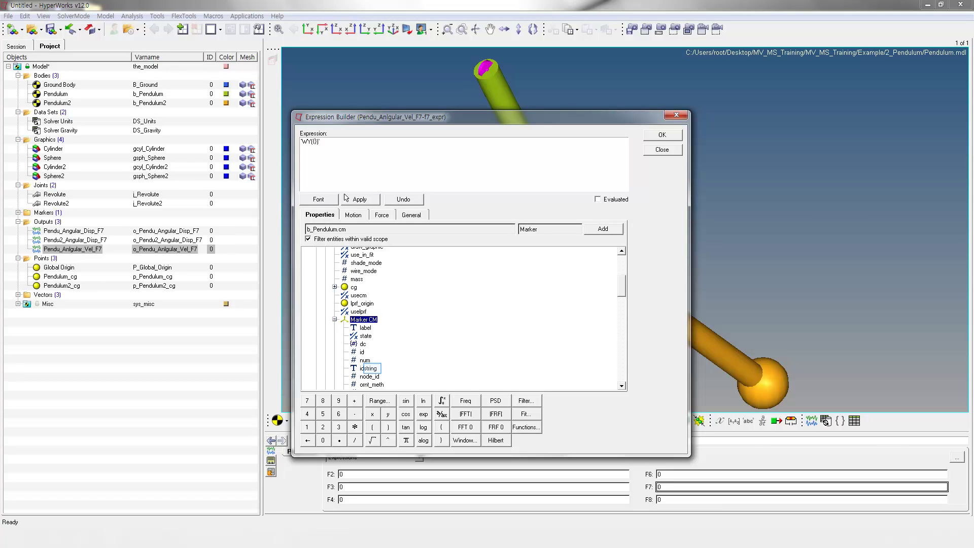
left_click(373, 370)
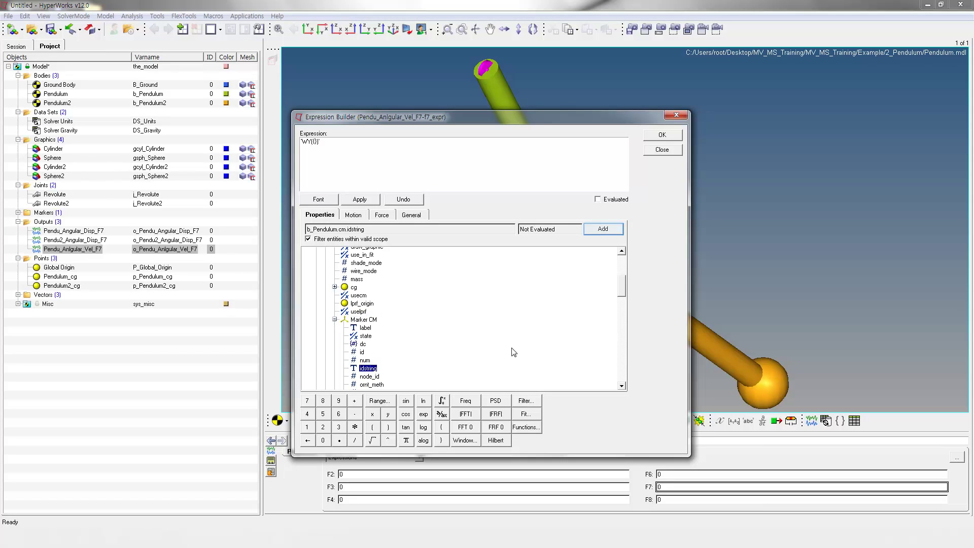
left_click(601, 230)
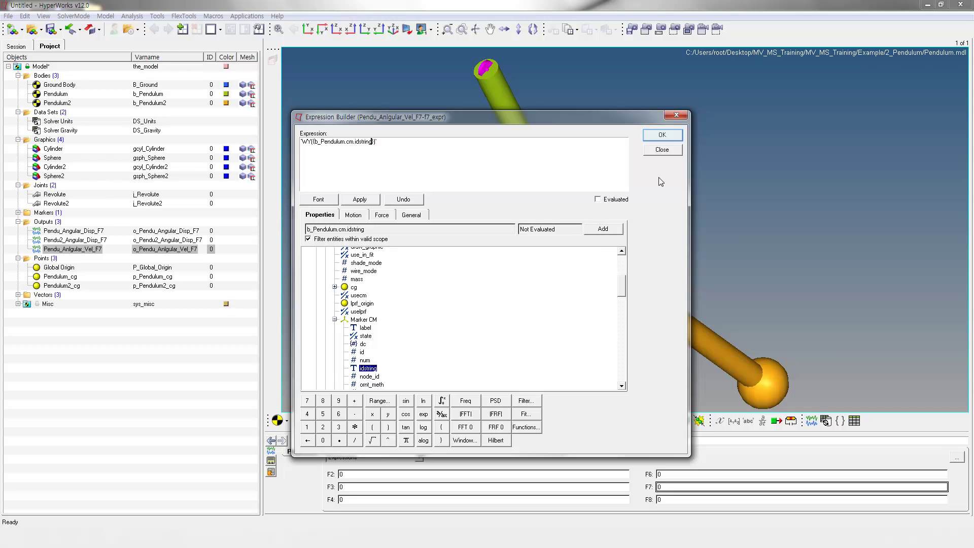
left_click(664, 135)
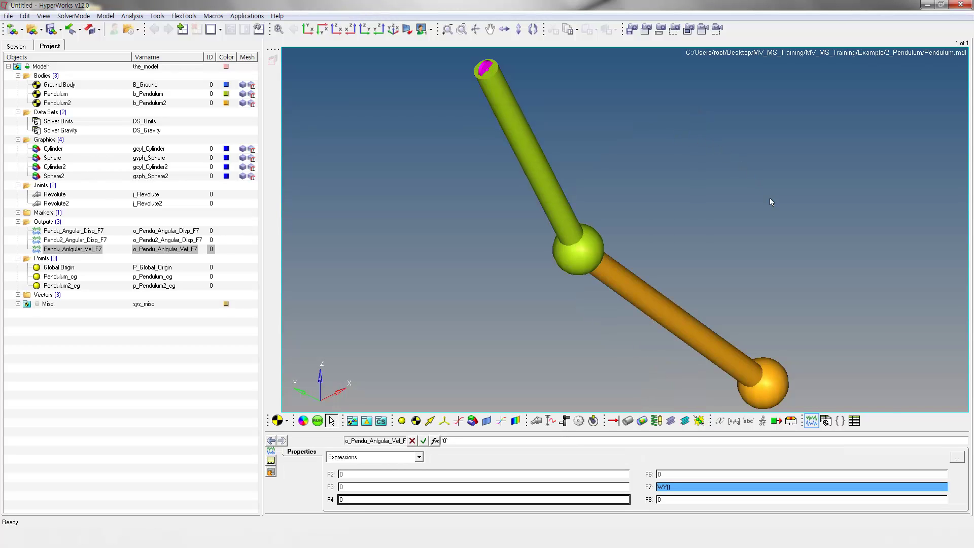
Step: Create a fourth output labelled Pendu2_Anlgular_Vel_F7 with the variable name o_Pendu2_Anlgular_Vel_F7
left_click(811, 421)
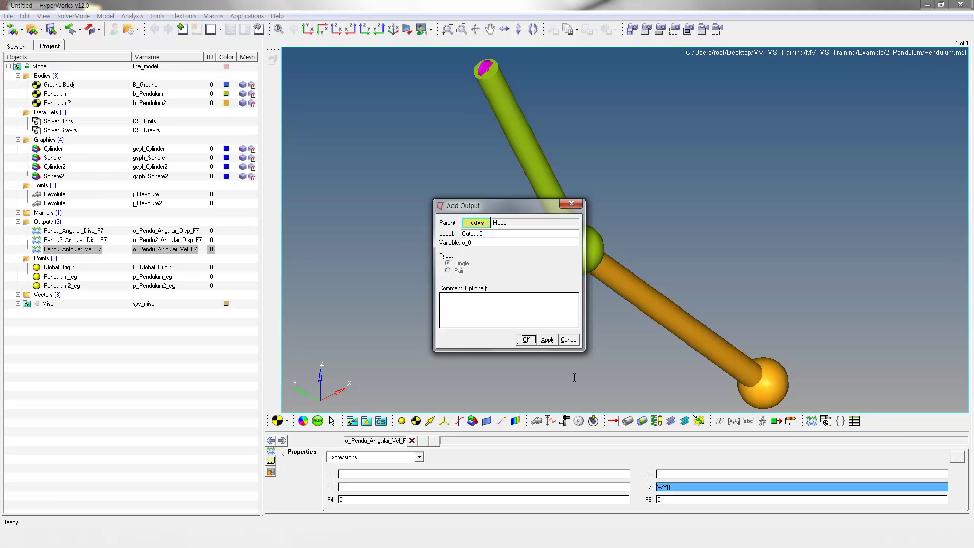
left_click_drag(487, 233, 448, 235)
key("ctrl+v")
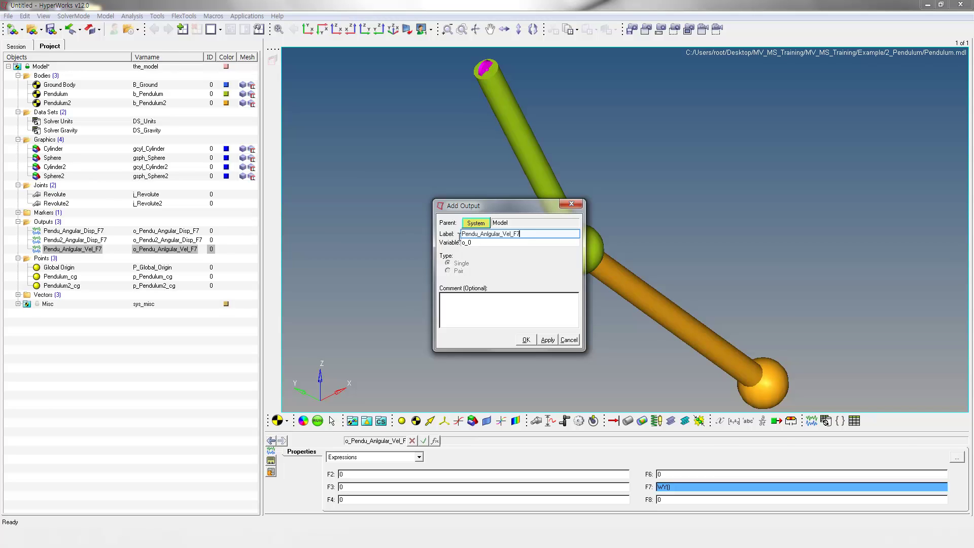
left_click(479, 234)
type("2")
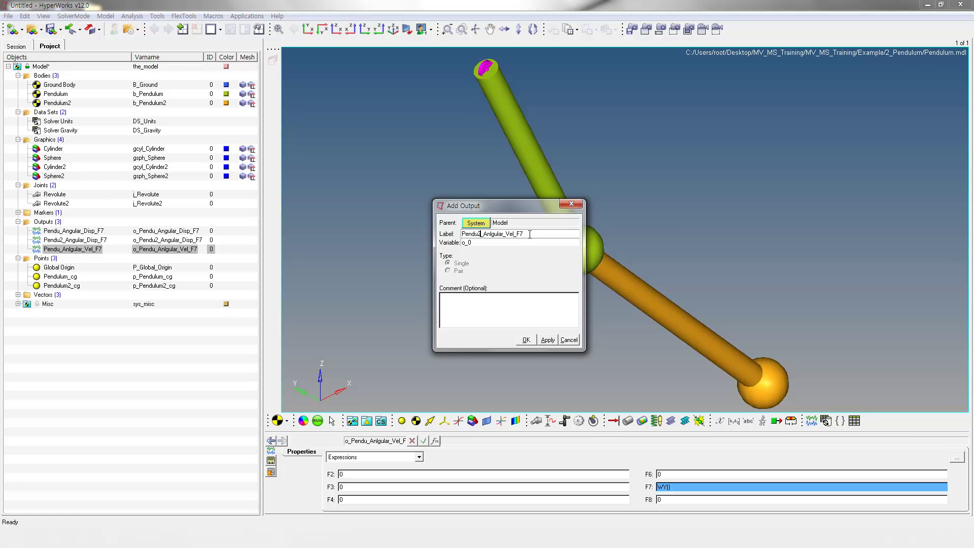
left_click_drag(529, 234, 434, 234)
key("ctrl+c")
left_click_drag(469, 242, 489, 243)
key("ctrl+v")
left_click(527, 340)
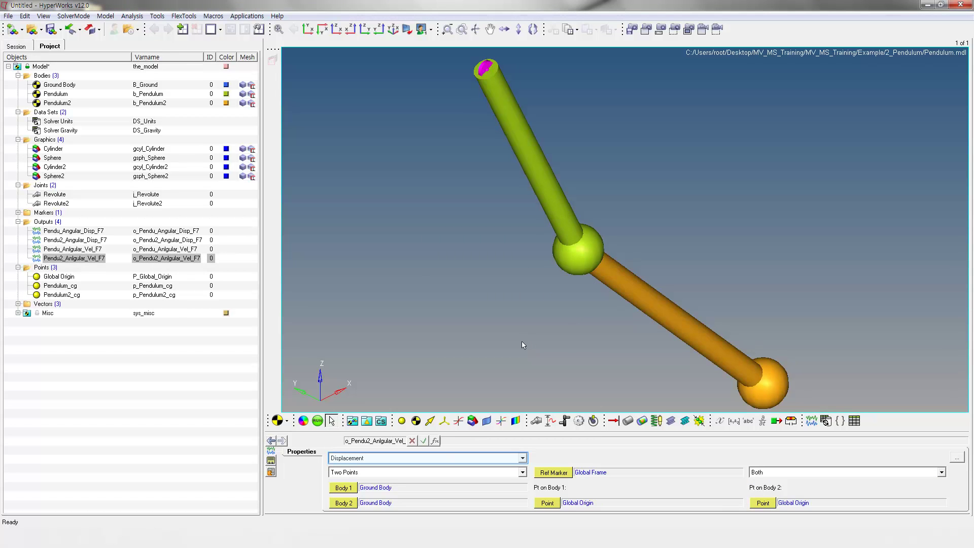
Step: Set the fourth output's type to Expressions and replace its F7 expression with the two-argument form WY({},{})
left_click(500, 460)
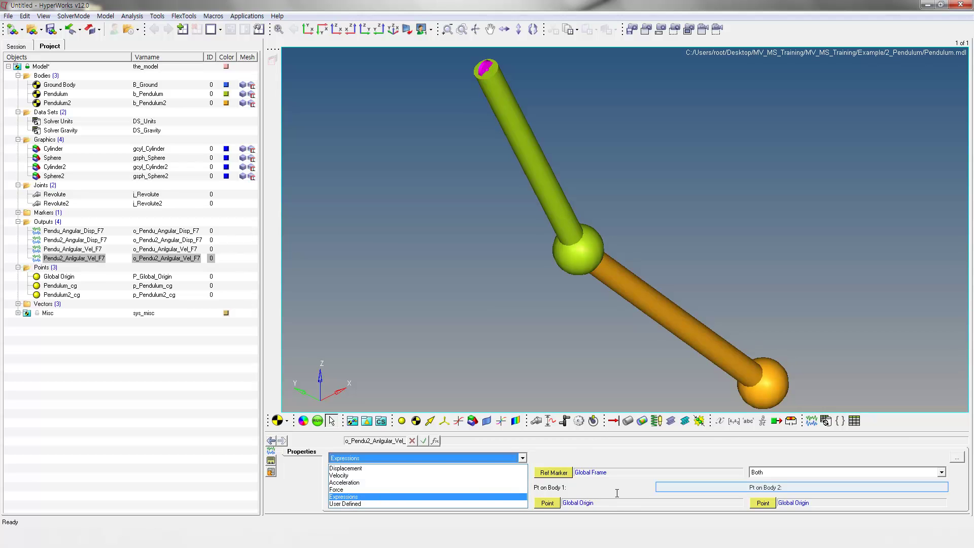
left_click(664, 488)
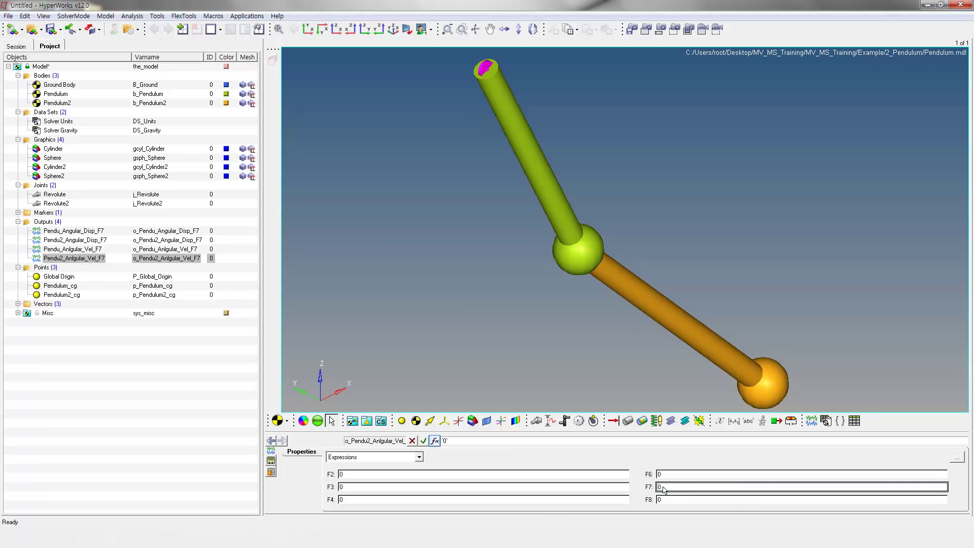
left_click(436, 441)
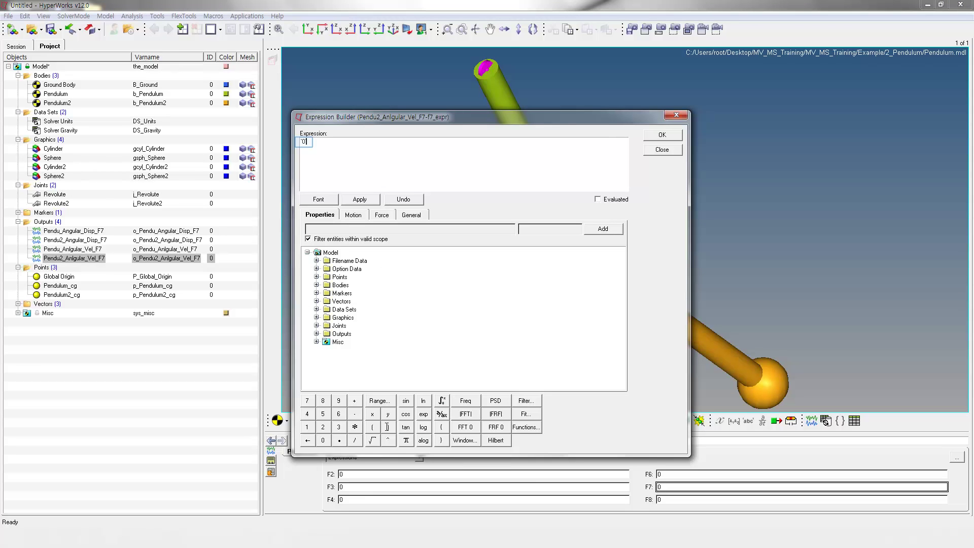
key("Delete")
type("`")
left_click(355, 216)
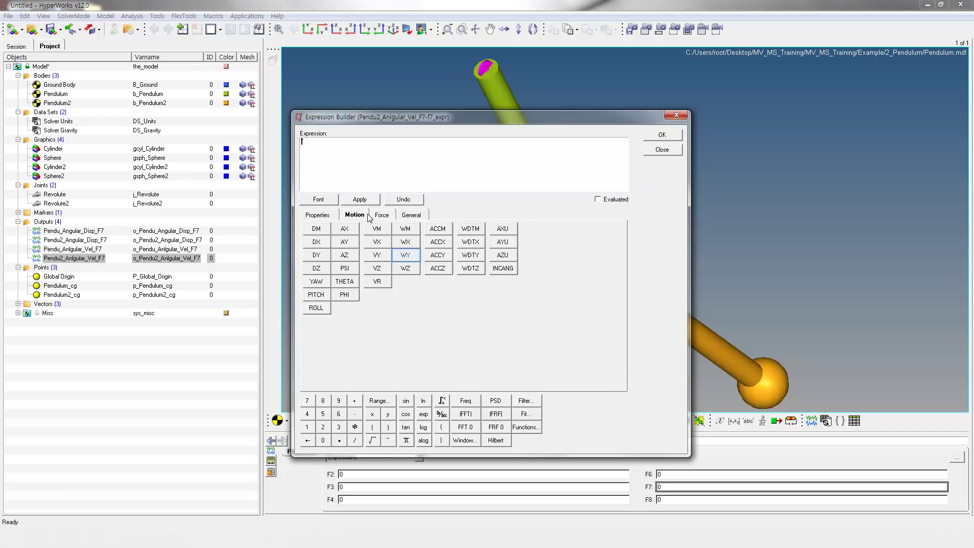
left_click(405, 254)
double_click(342, 153)
left_click(316, 145)
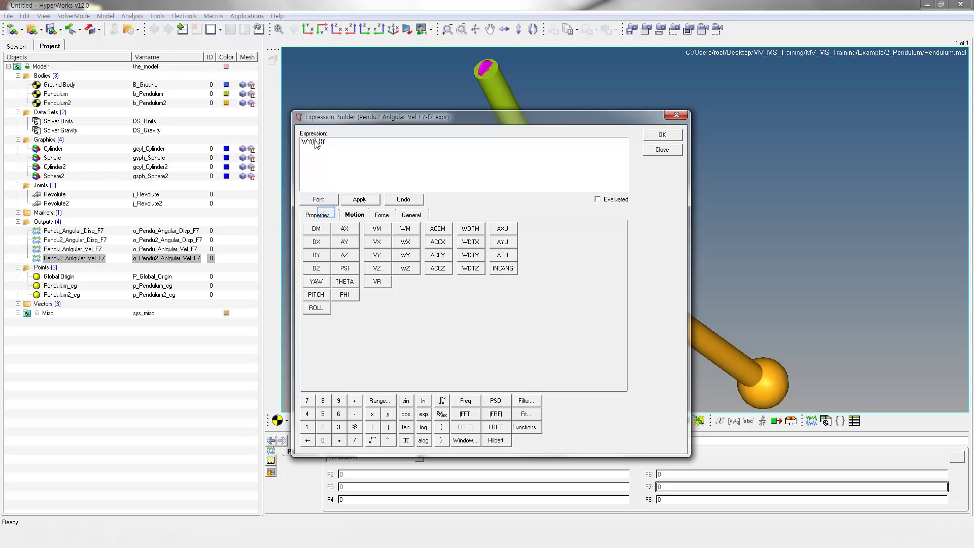
left_click(327, 214)
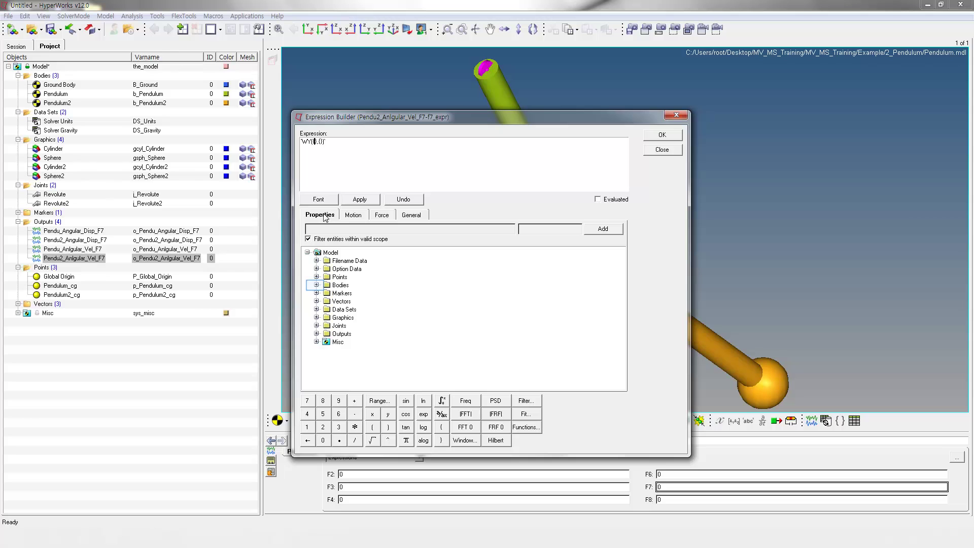
Step: Insert the idstring of the Pendulum2 body's CM marker (b_Pendulum2.cm.idstring) as the first WY argument
left_click(317, 285)
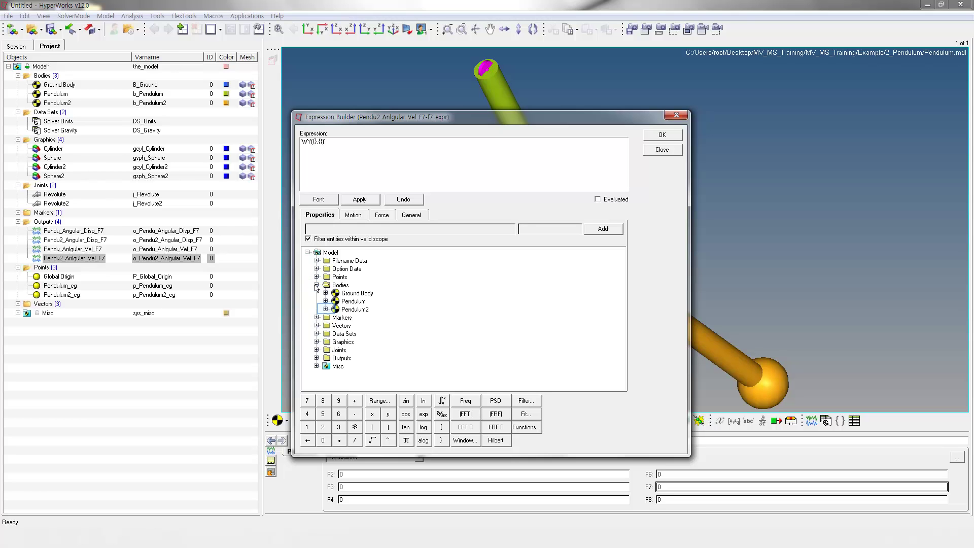
left_click(326, 310)
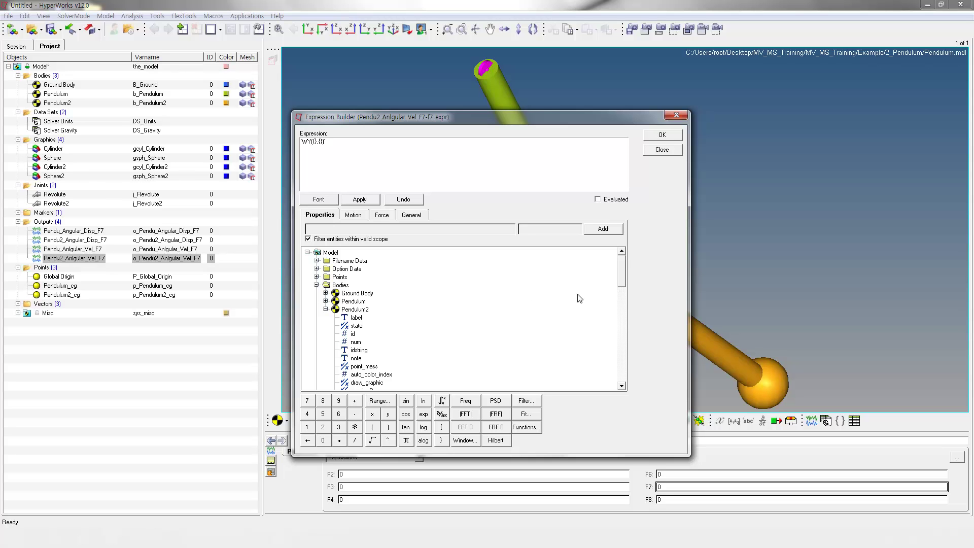
left_click_drag(622, 274, 621, 312)
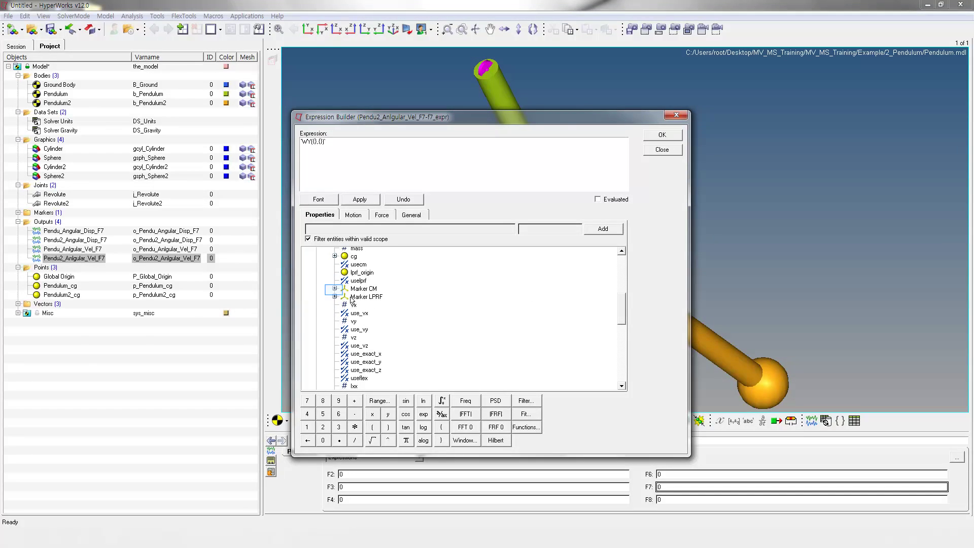
left_click(335, 288)
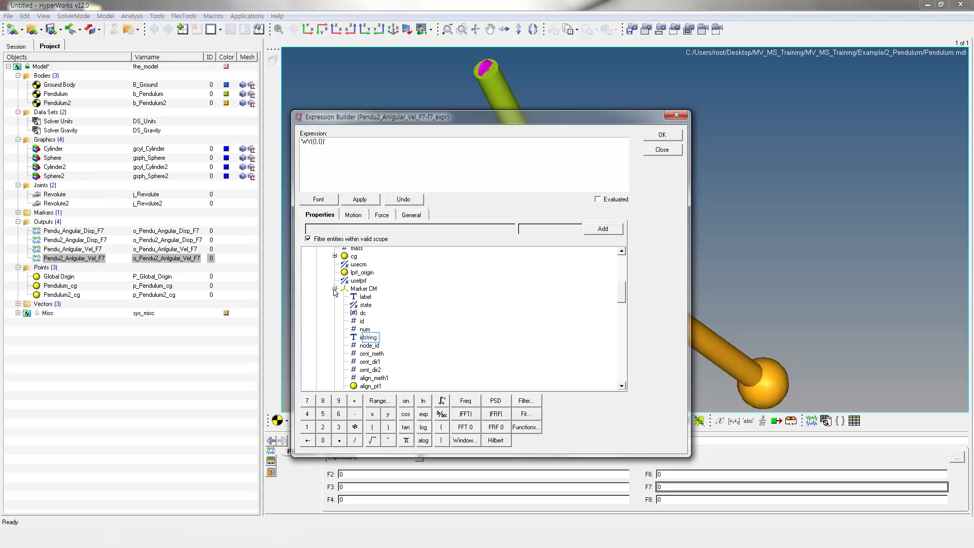
left_click(372, 340)
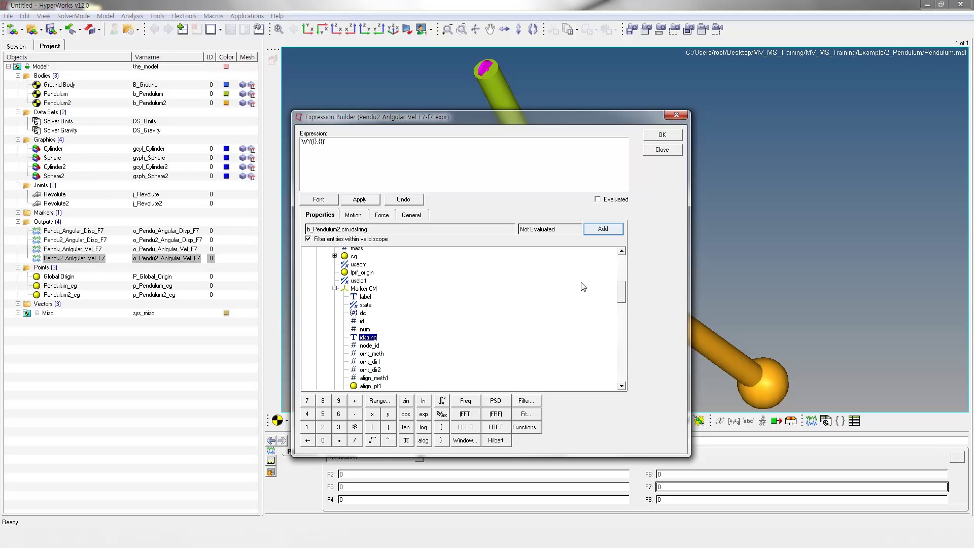
left_click(600, 229)
Step: Insert the idstring of the Pendulum body's CM marker (b_Pendulum.cm.idstring) as the second WY argument and accept the F7 expression
left_click_drag(624, 293, 622, 252)
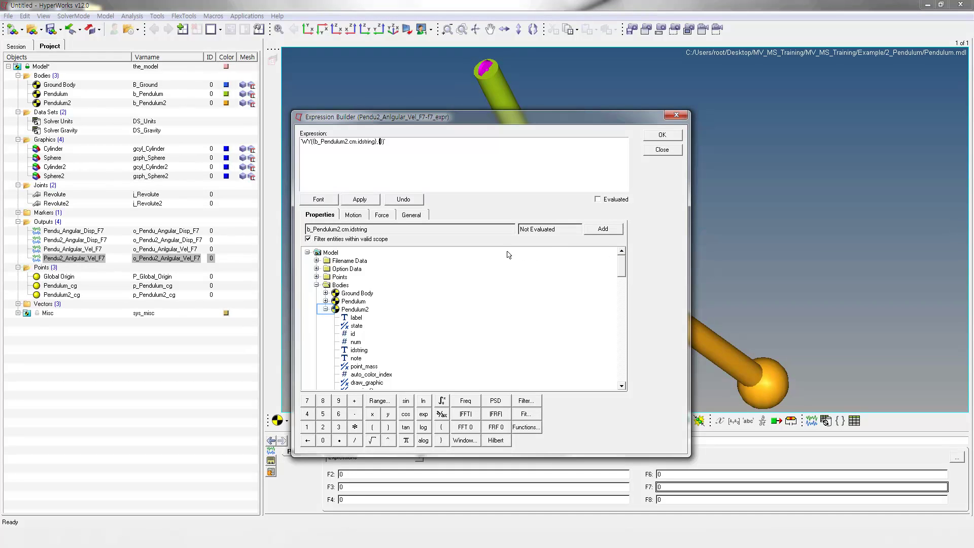
left_click(326, 310)
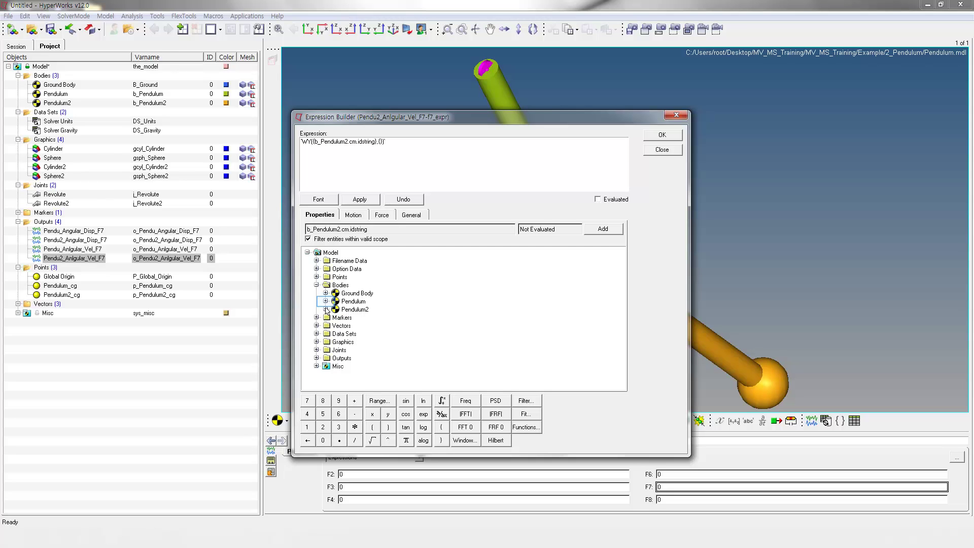
left_click(325, 301)
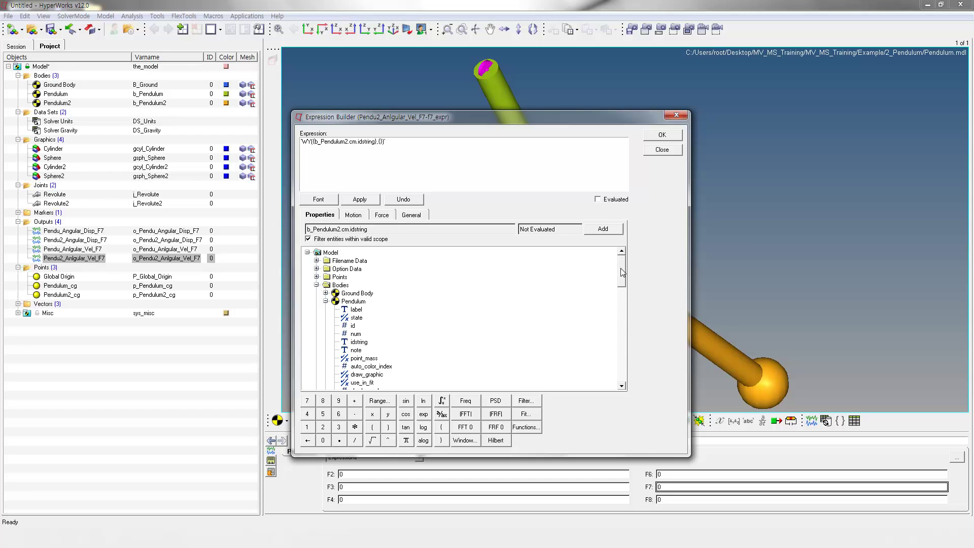
left_click_drag(623, 272, 618, 311)
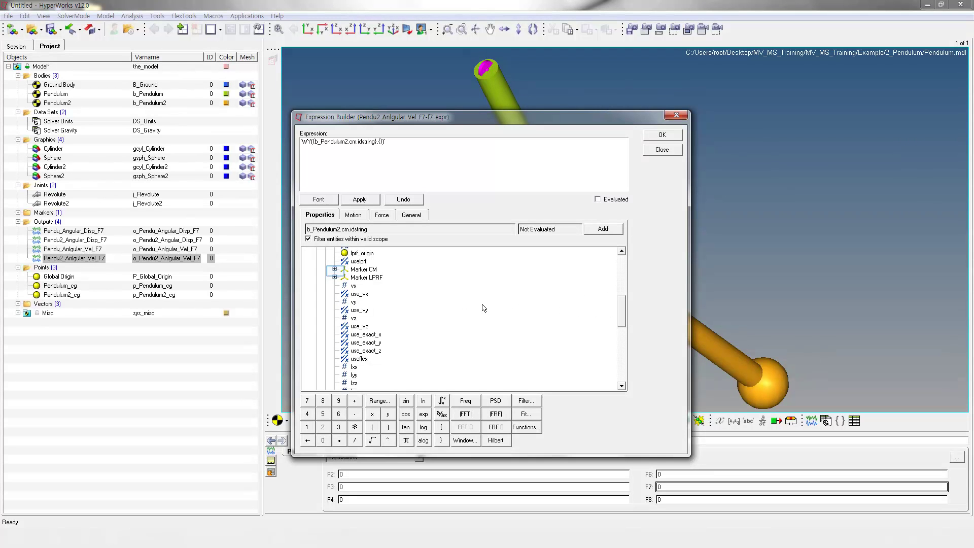
left_click(335, 269)
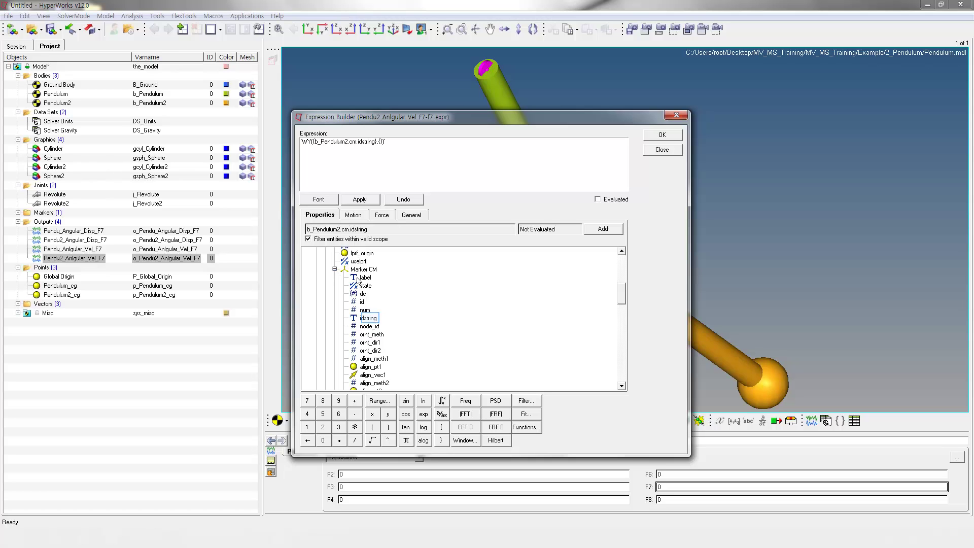
left_click(370, 320)
left_click(608, 229)
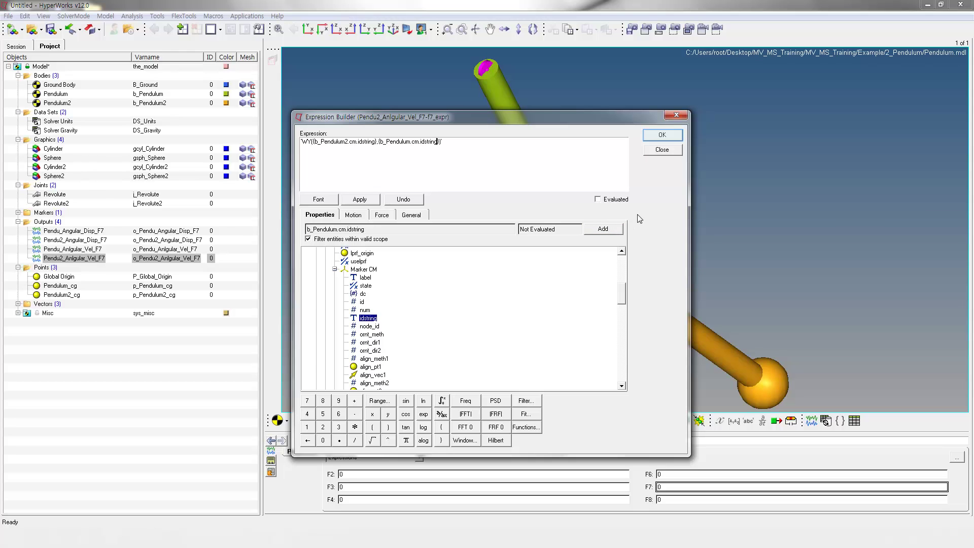
left_click(655, 140)
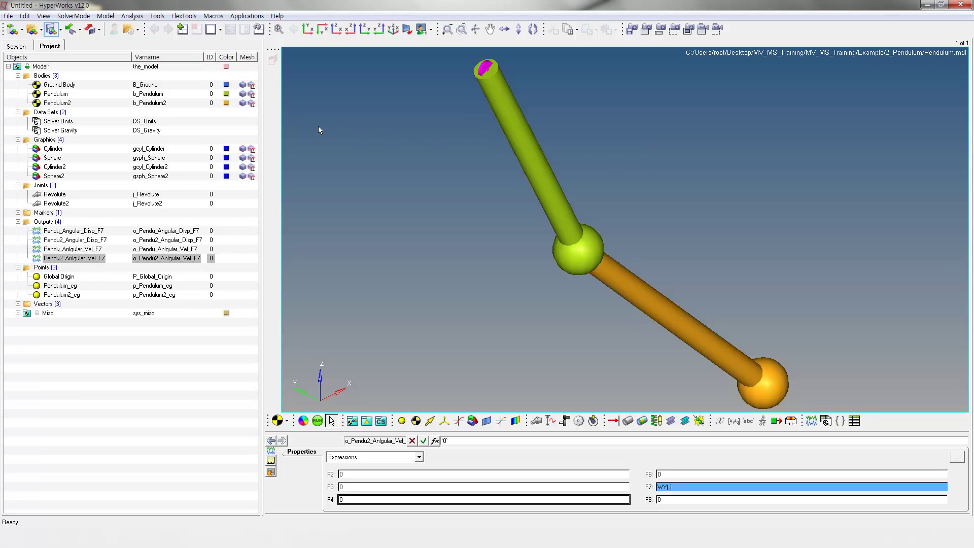
Step: Save the model and check which solver mode is active
left_click(51, 31)
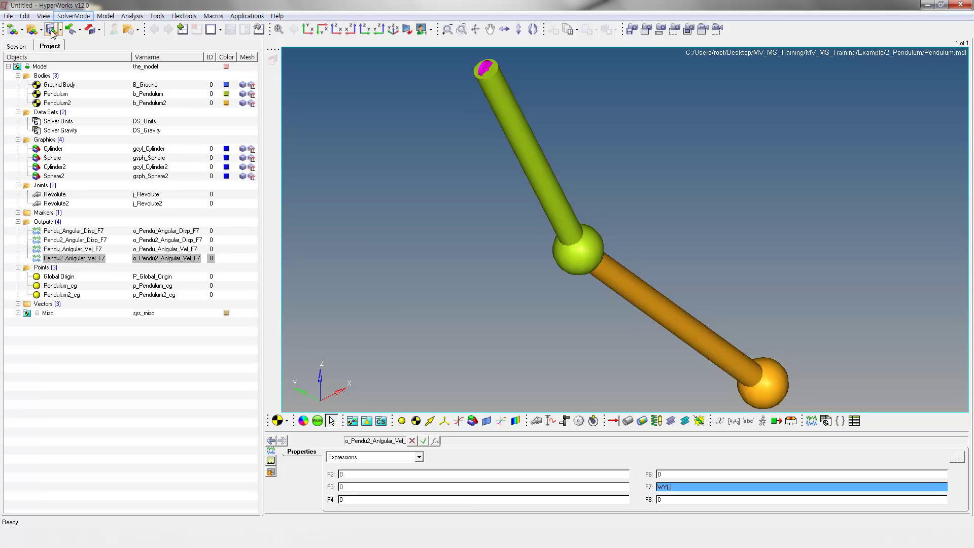
left_click(73, 15)
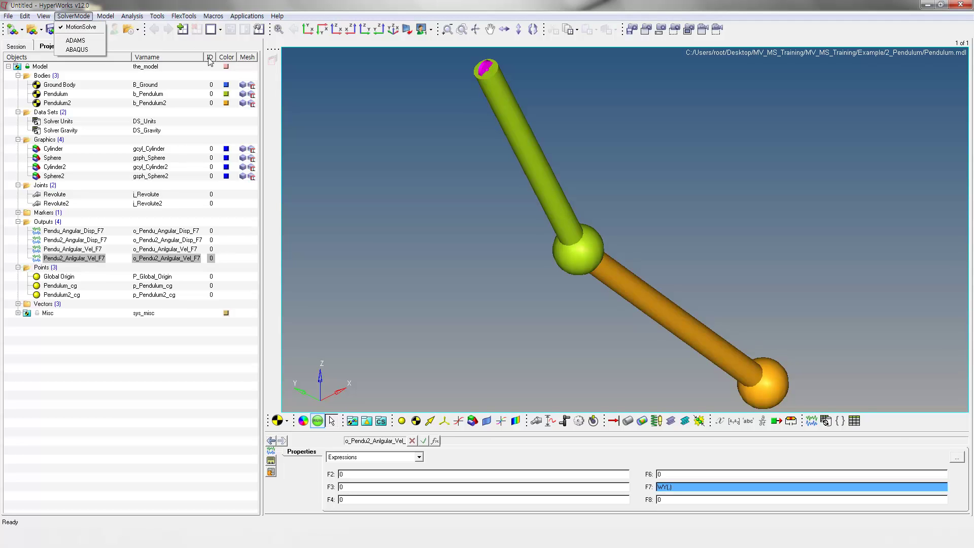
Step: Review the simulation parameters, run the current model as a transient MotionSolve simulation, and dismiss the solver windows
left_click(317, 421)
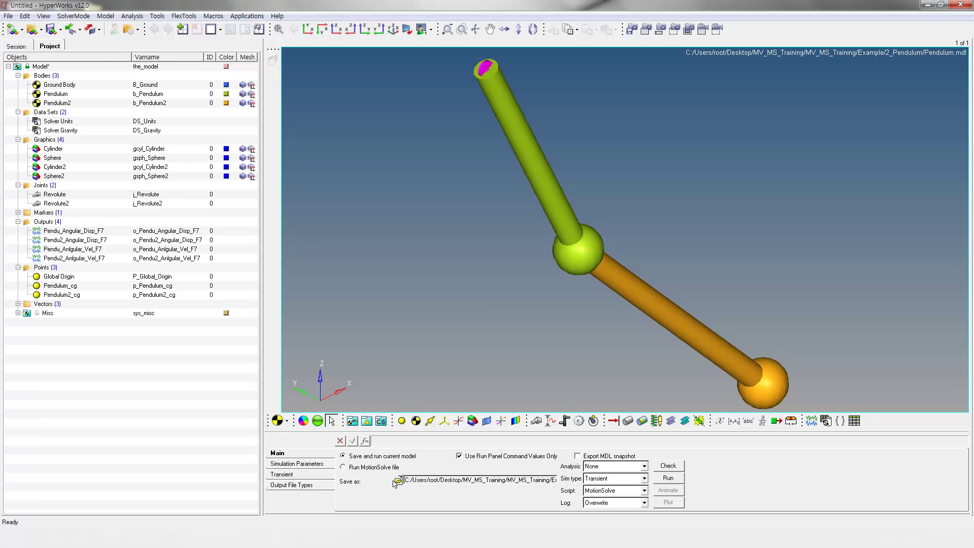
left_click(303, 464)
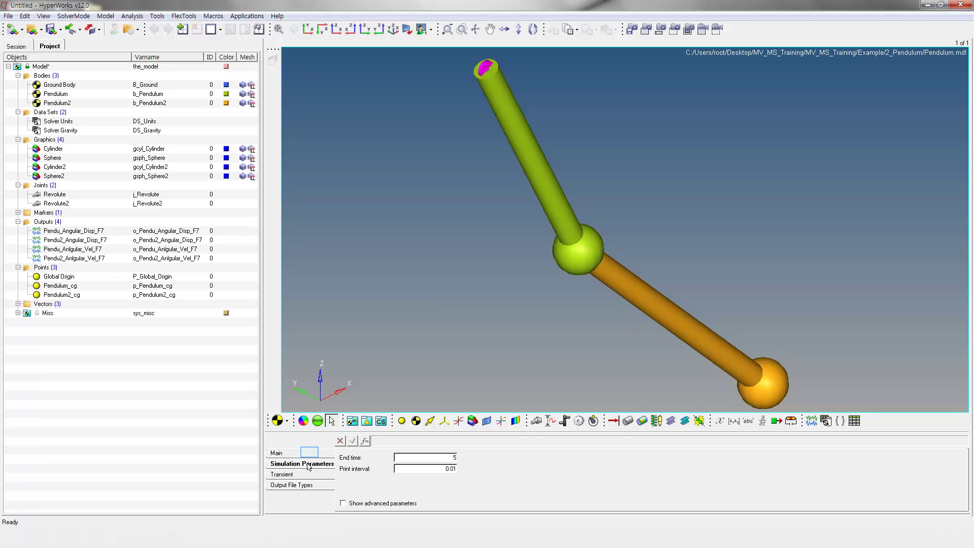
left_click(311, 453)
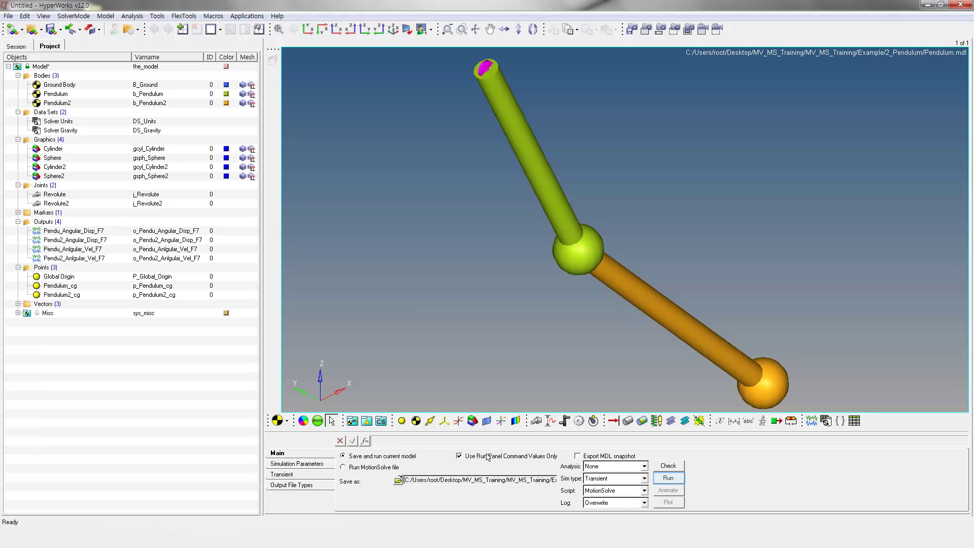
left_click(664, 478)
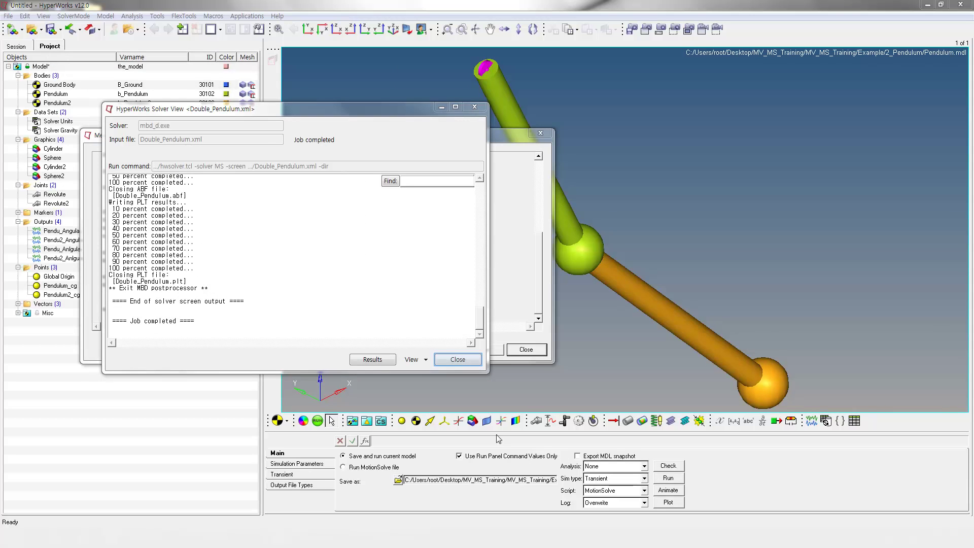
left_click(457, 360)
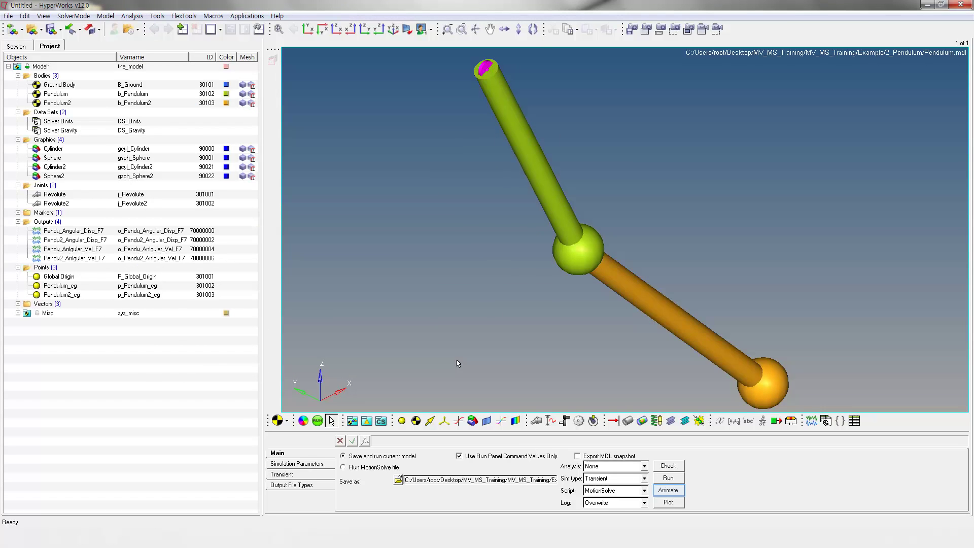
Step: Load the simulation results as an animation, play it and pause it
left_click(669, 491)
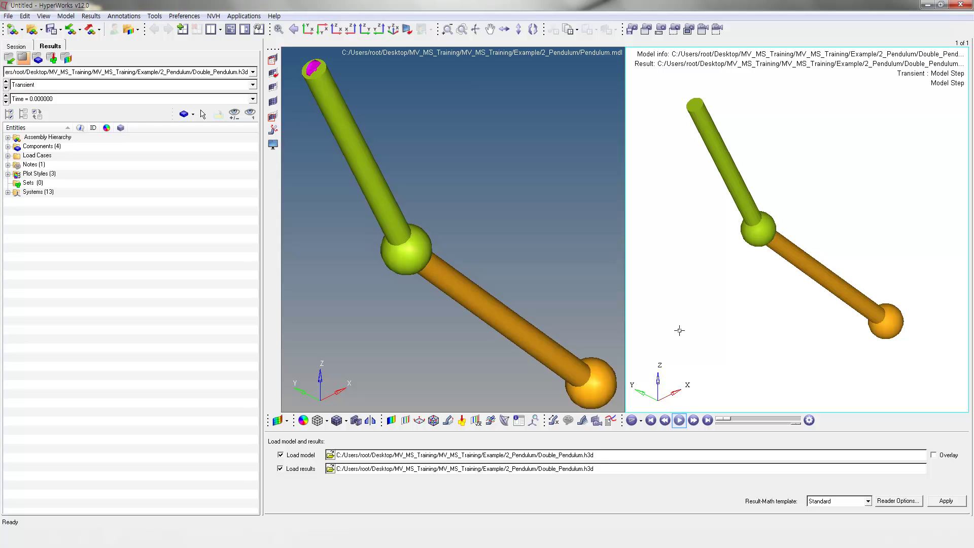
left_click(680, 420)
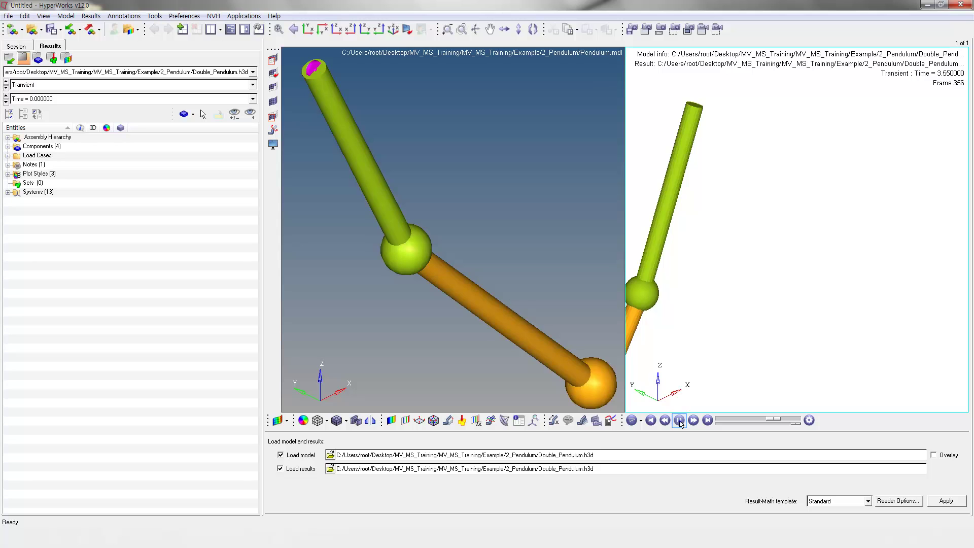
left_click(680, 421)
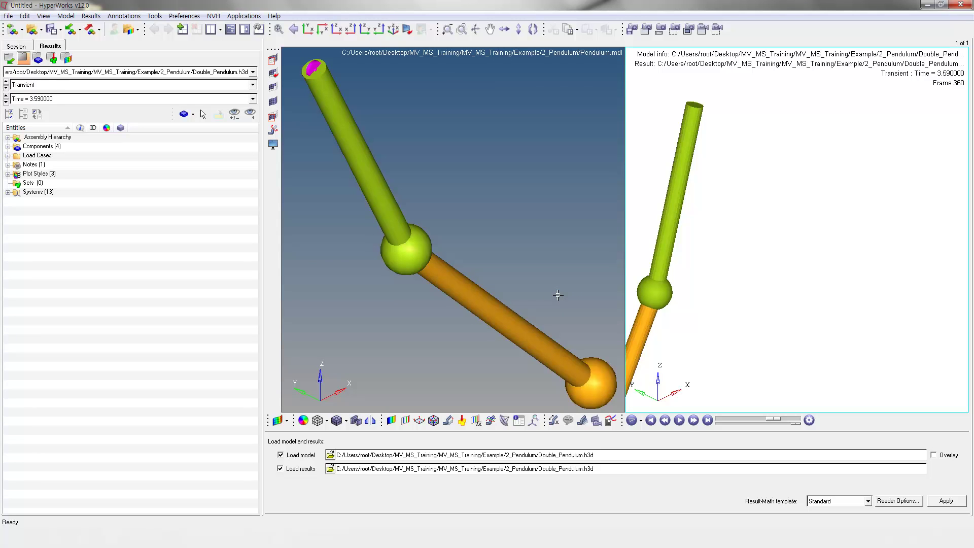
Step: Open a results plot from the model's run settings and plot the F7 component of the Pendu_Angular_Disp_F7 and Pendu_Anlgular_Vel_F7 expressions against time
left_click(492, 357)
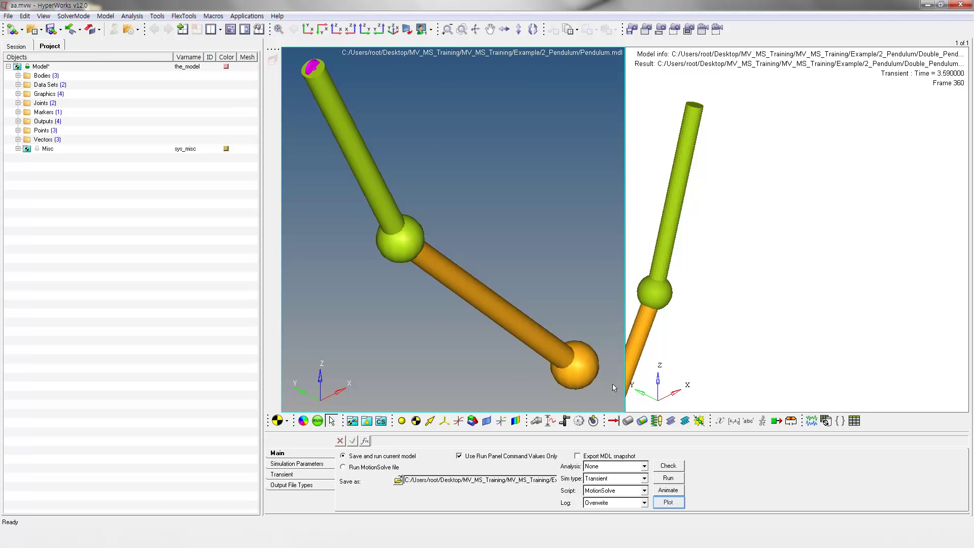
left_click(666, 502)
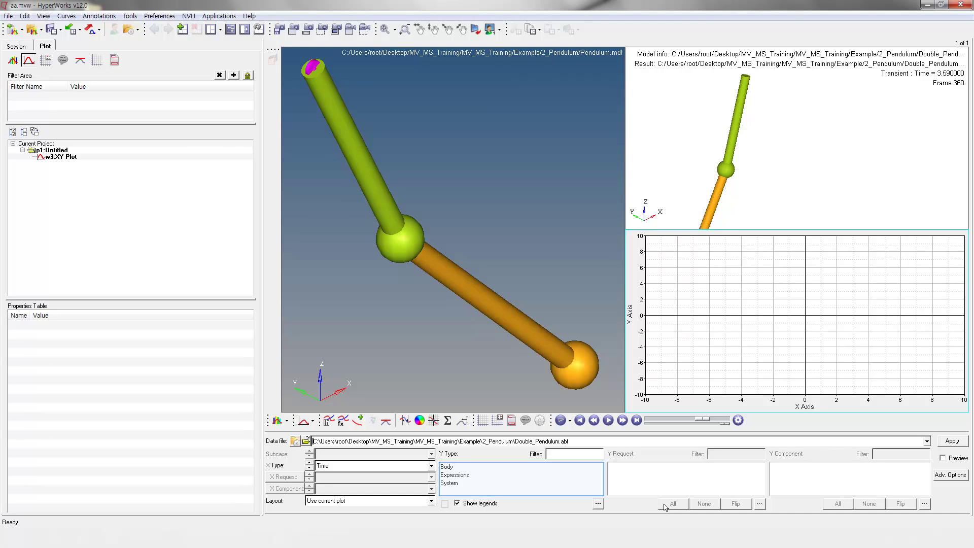
left_click(460, 475)
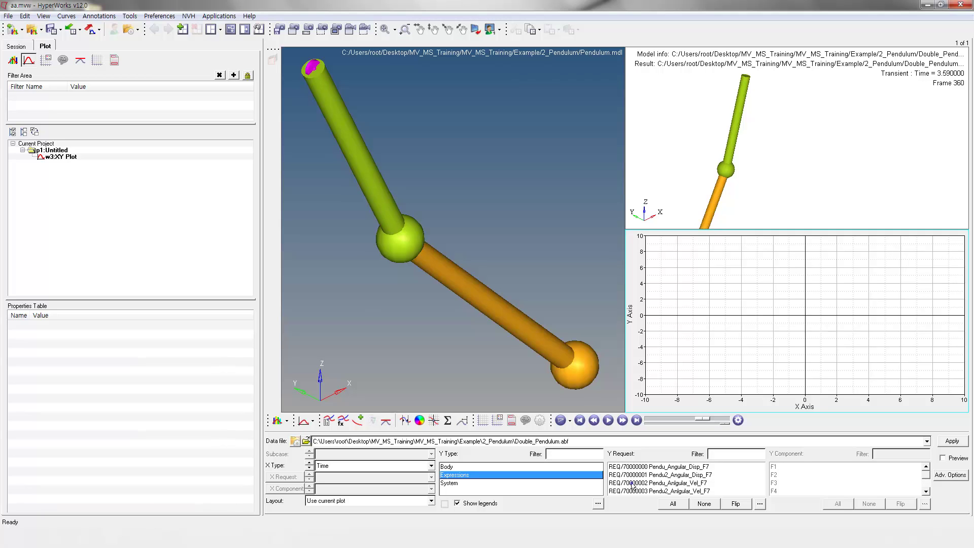
left_click(632, 484)
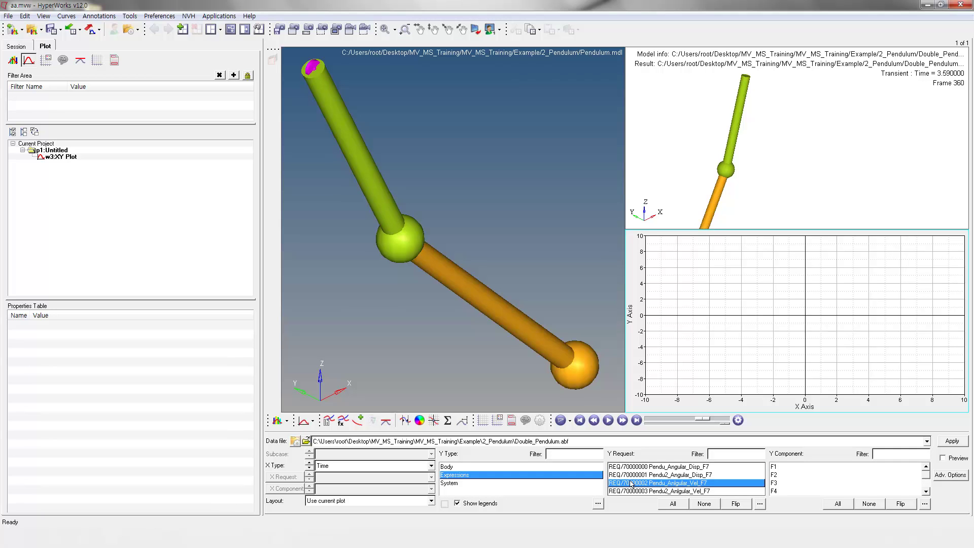
left_click(631, 467)
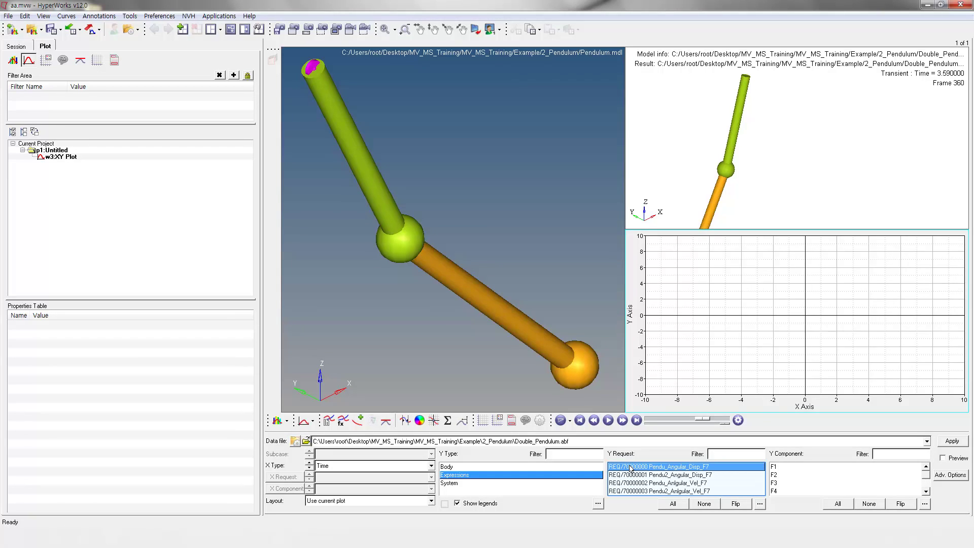
left_click(711, 485, "ctrl")
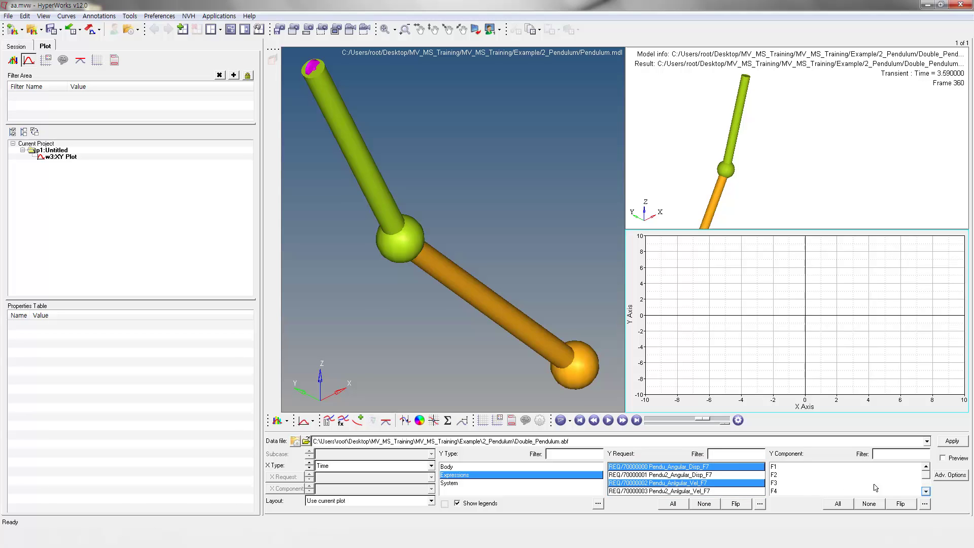
double_click(927, 492)
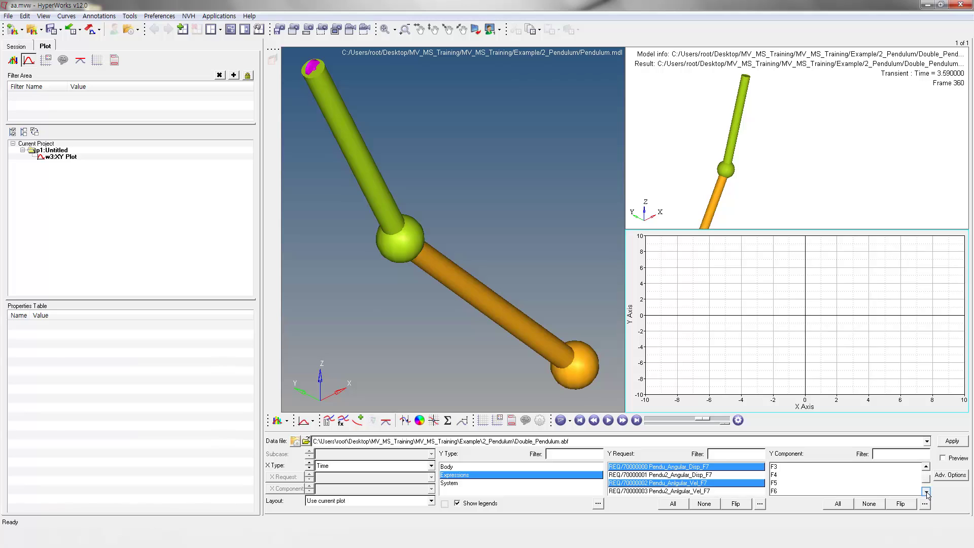
left_click(927, 492)
left_click(806, 492)
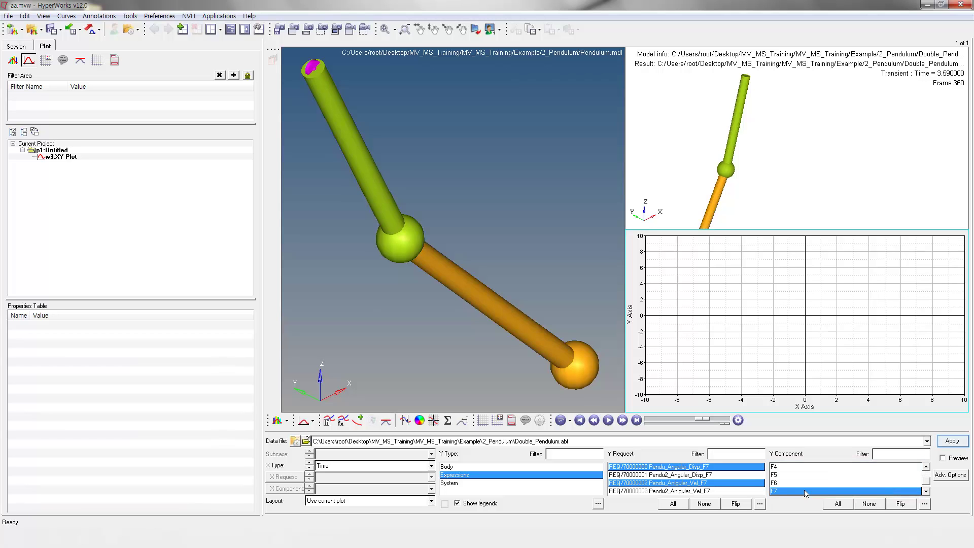
left_click(952, 443)
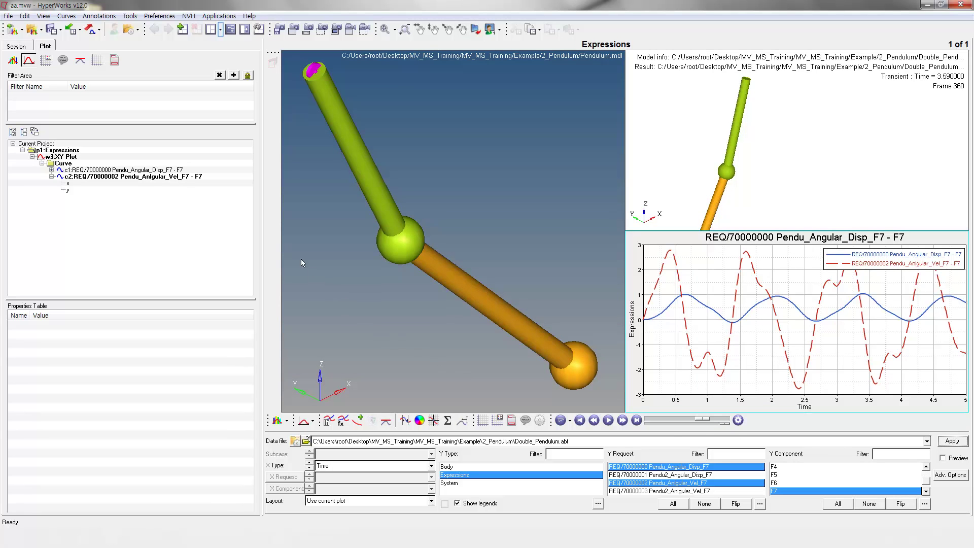
Step: Change the page layout to four equal windows in a two-by-two grid and activate the empty plot window
left_click(220, 30)
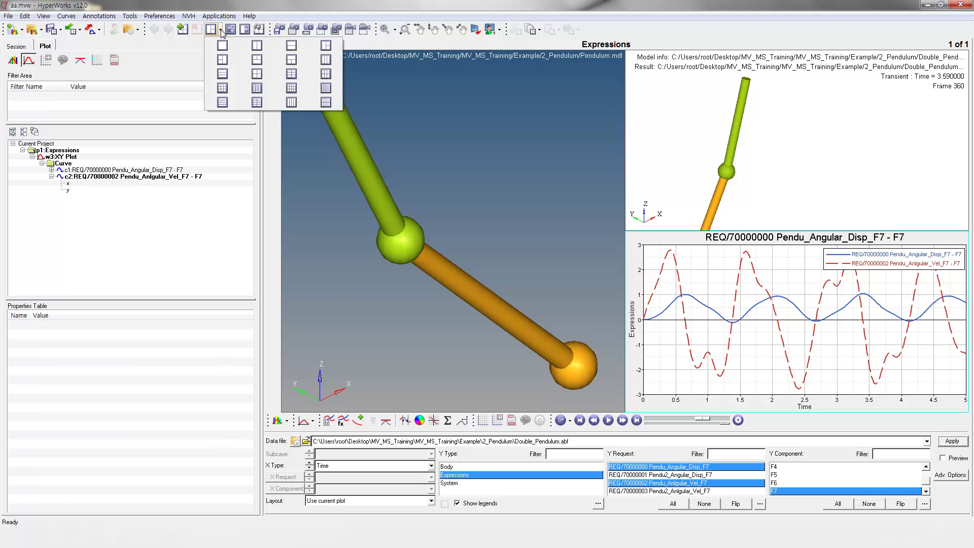
left_click(258, 74)
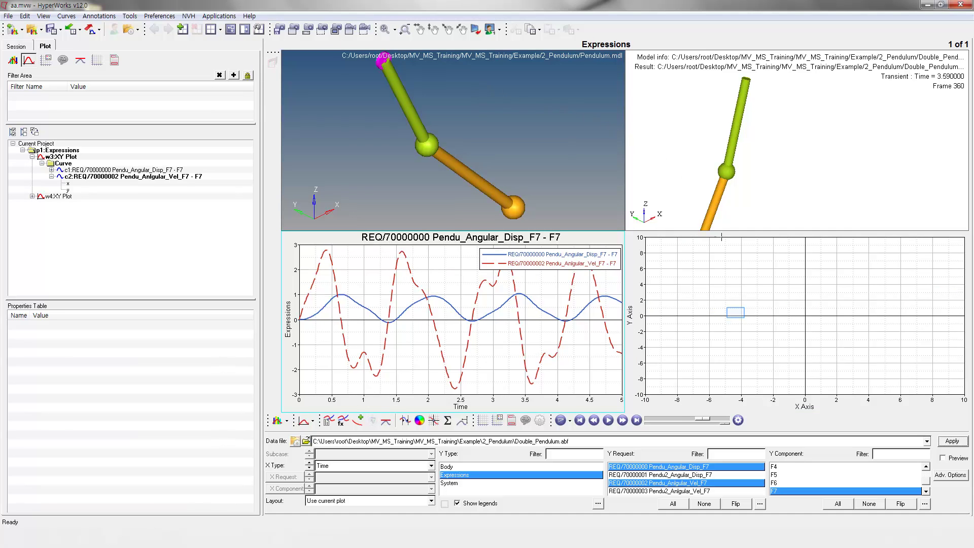
left_click(737, 315)
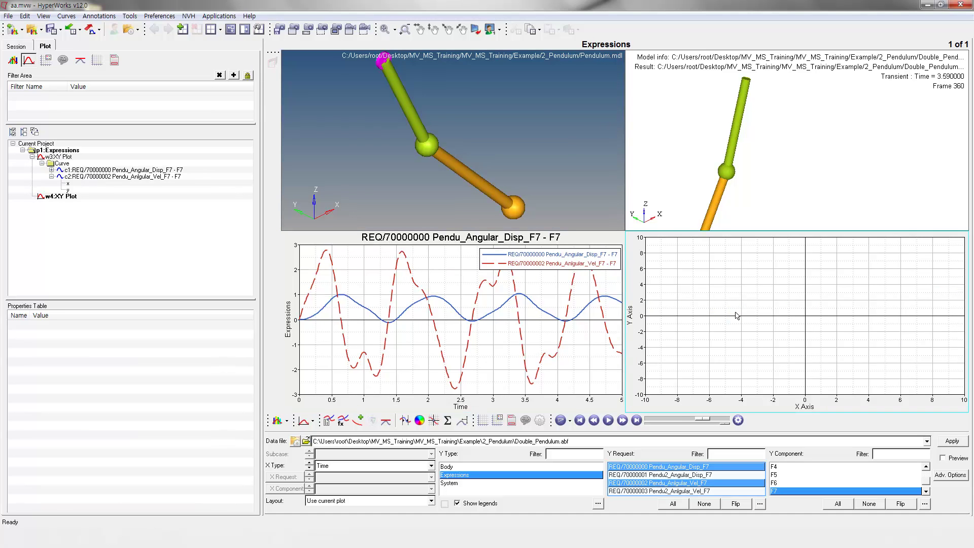
Step: Plot the F7 component of the Pendu_Anlgular_Vel_F7 and Pendu2_Anlgular_Vel_F7 expressions against time in the empty plot window
left_click(699, 491)
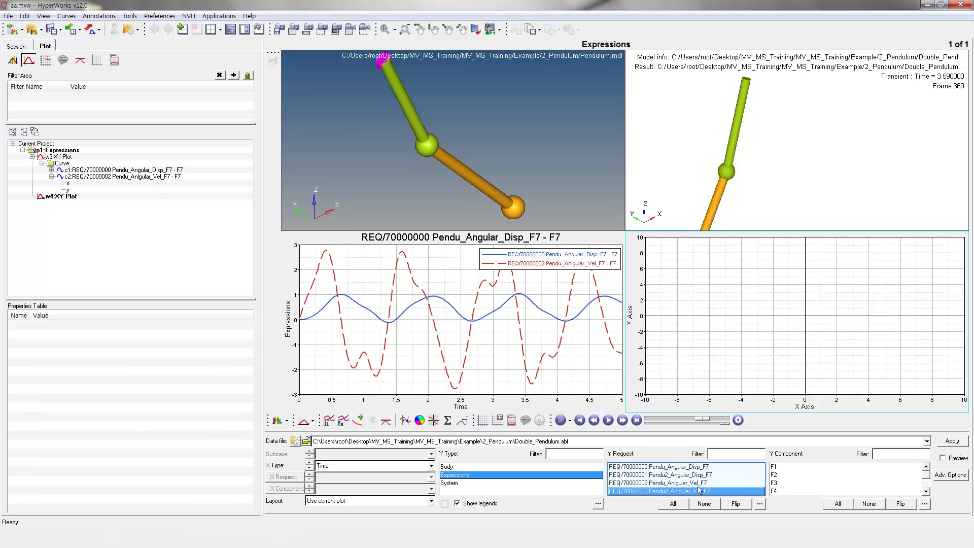
left_click(699, 485, "ctrl")
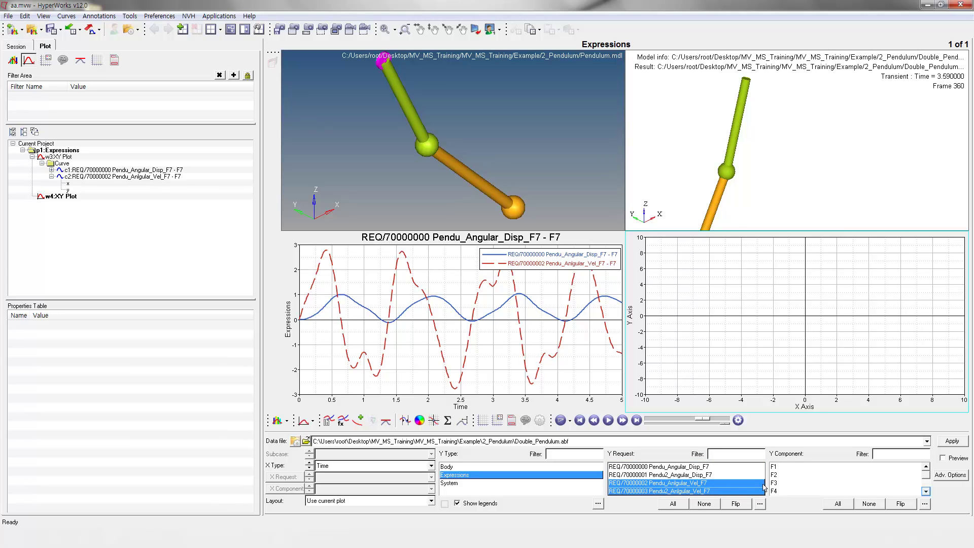
left_click(926, 492)
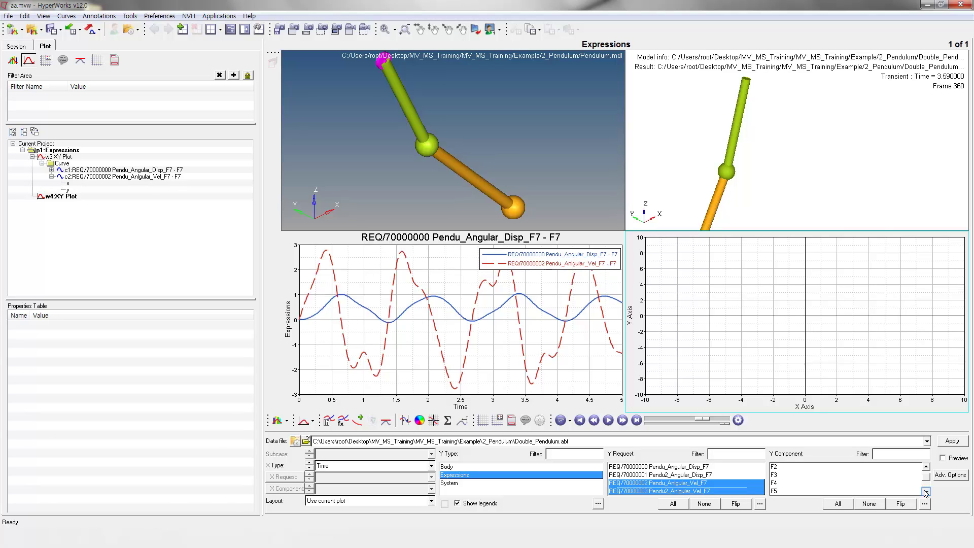
left_click(926, 492)
left_click(926, 492)
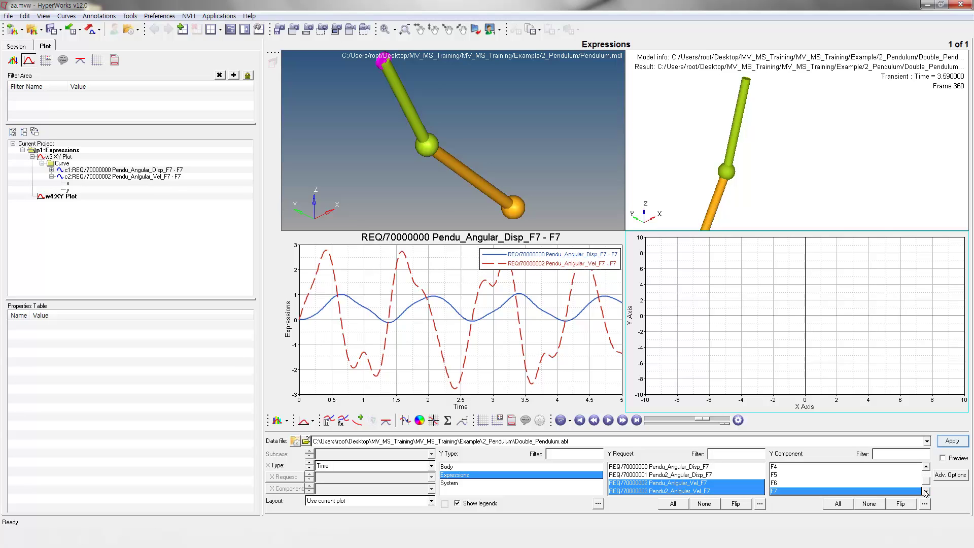
left_click(947, 444)
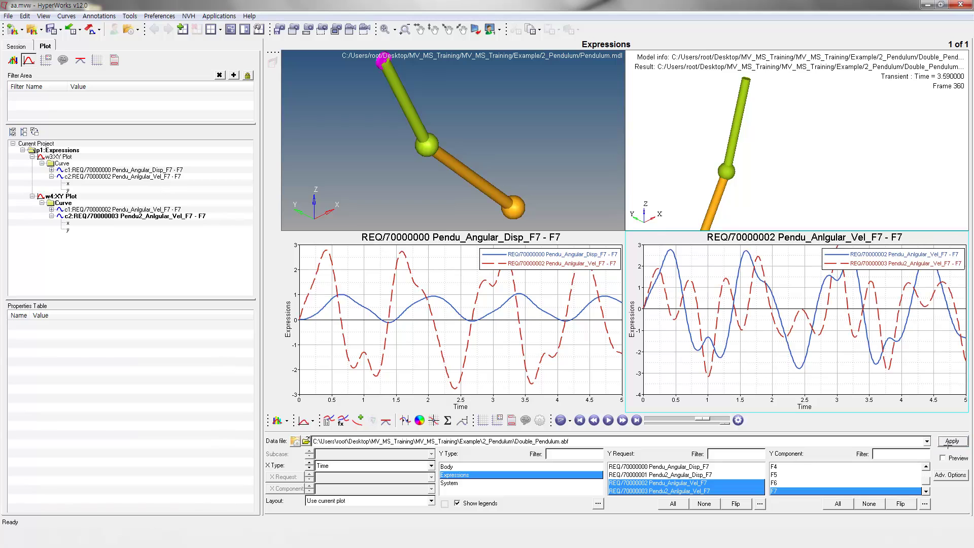